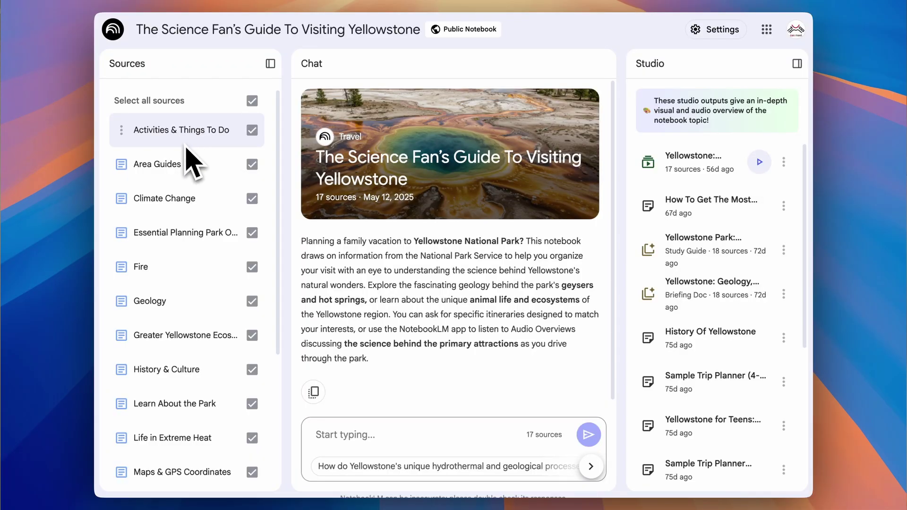
Step: Open the Activities & Things To Do source to read its Source guide summary
left_click(187, 148)
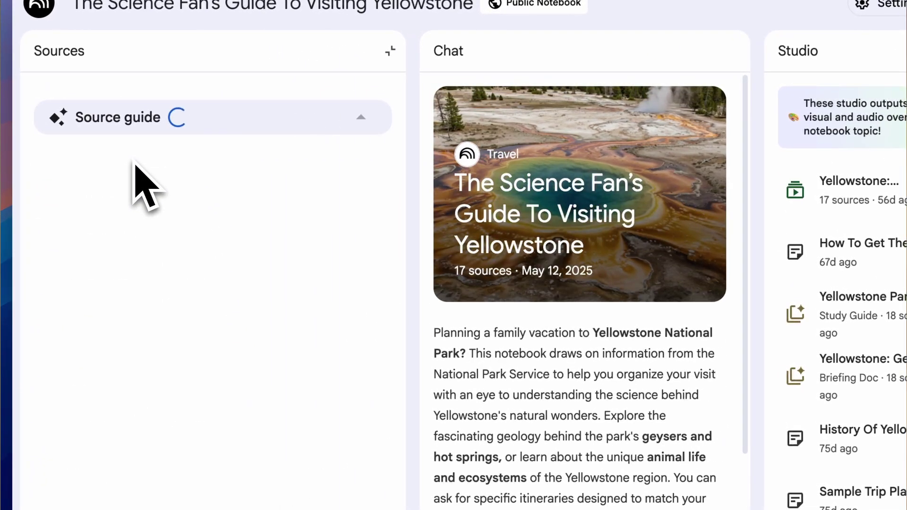
scroll(141, 212, "down", 1)
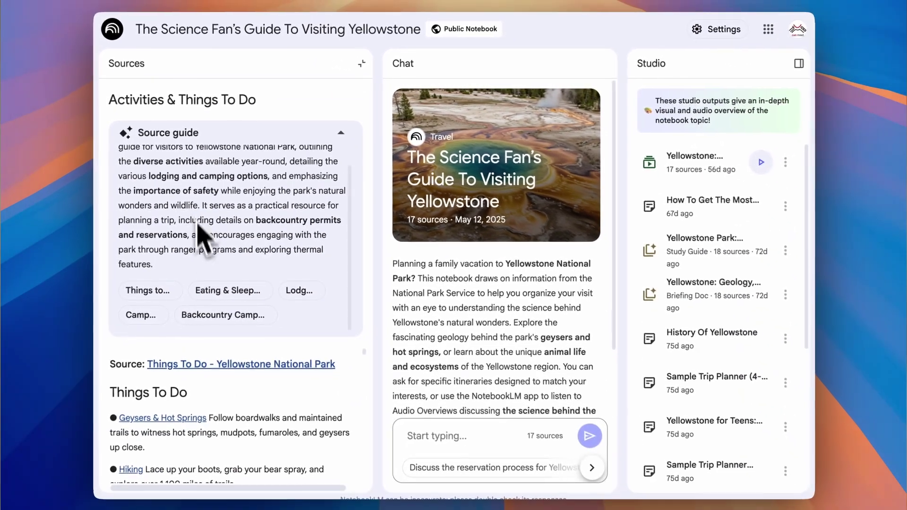
scroll(260, 453, "down", 1)
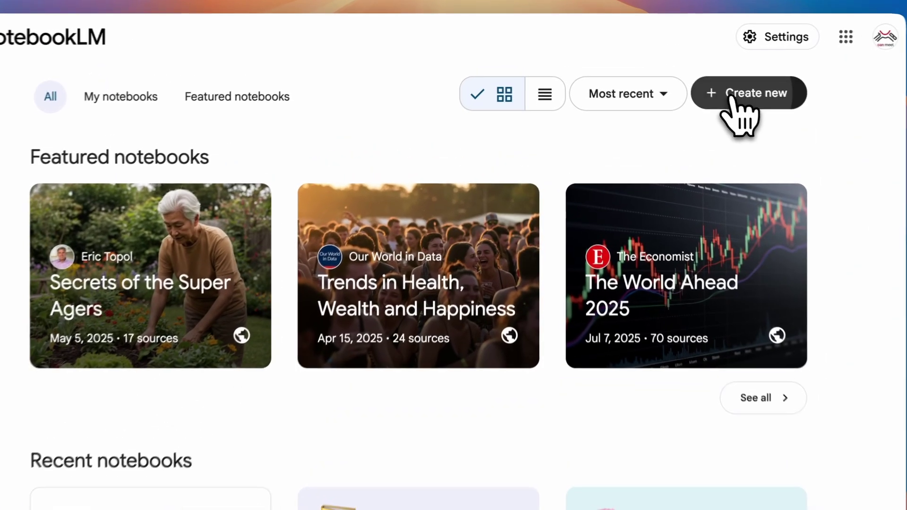
Step: Create a new notebook with a pasted NVIDIA CEO YouTube video as its first source
left_click(676, 77)
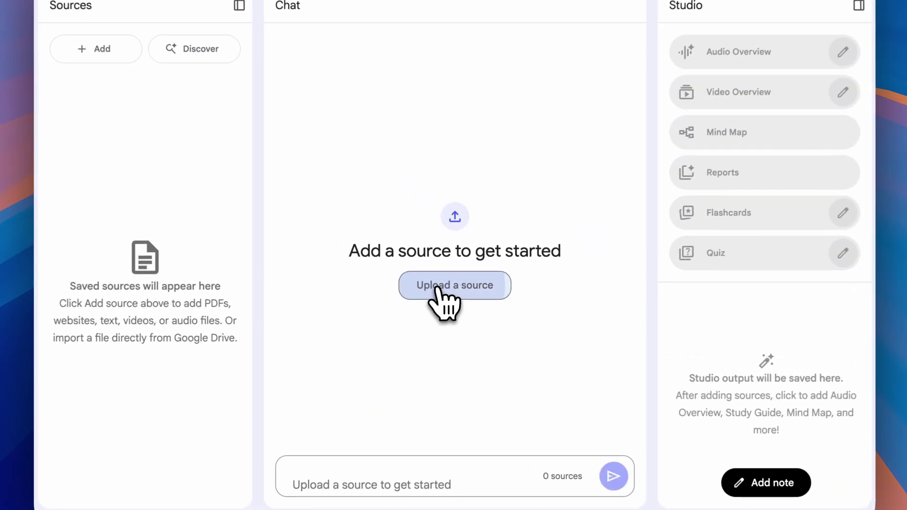
left_click(437, 298)
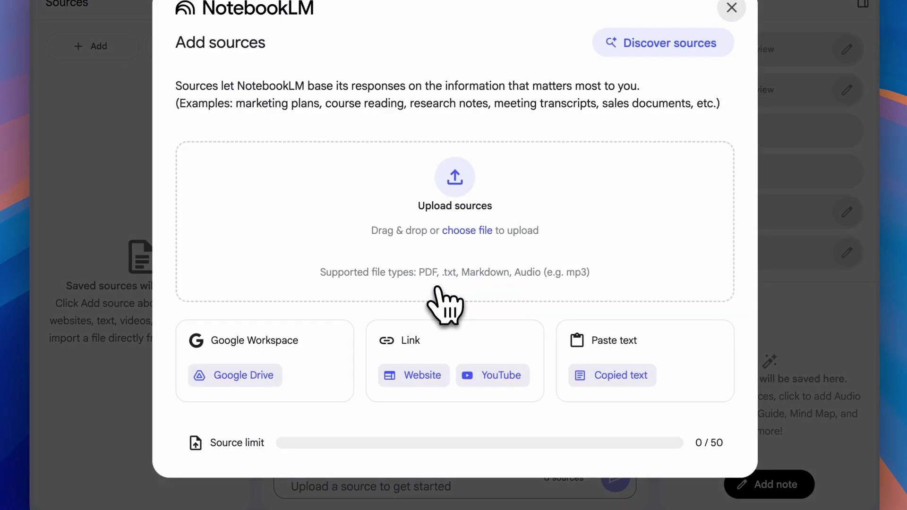
left_click(476, 383)
left_click(303, 182)
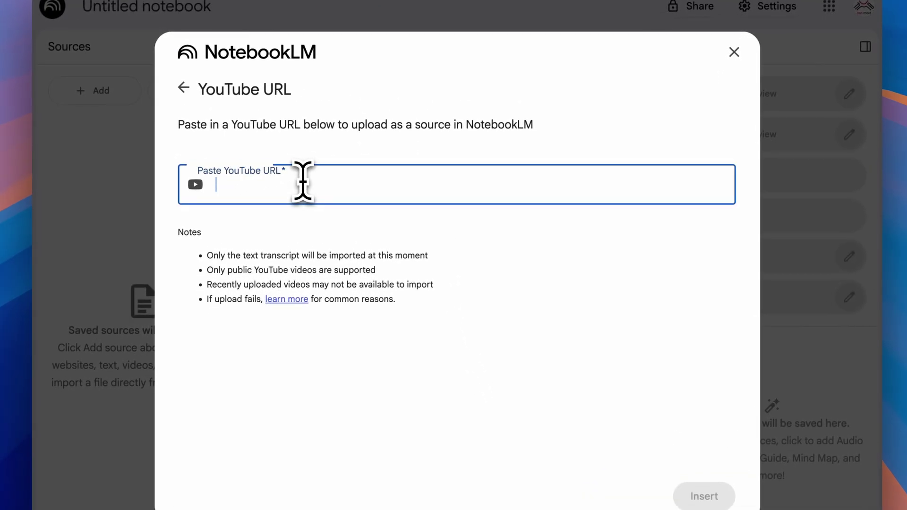
type("https://www.youtube.com/watch?v=7ARBJQn6QkM&t=2s")
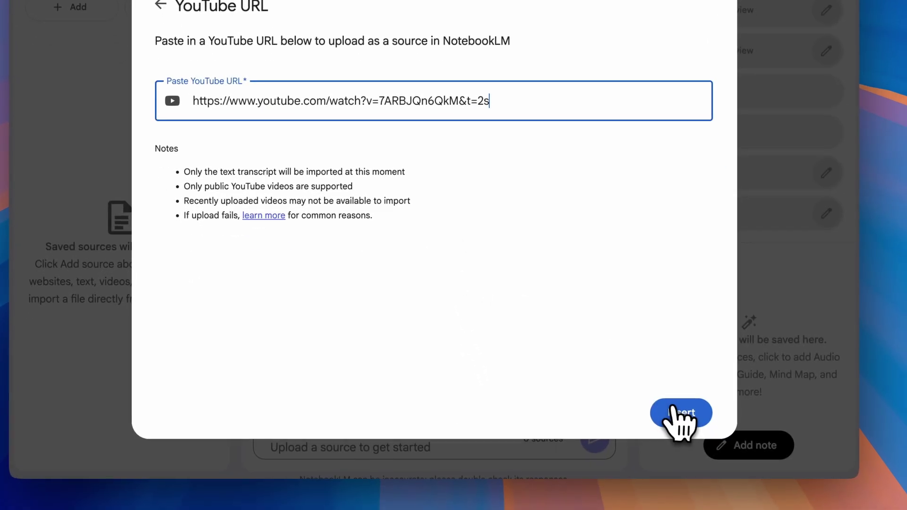
left_click(703, 496)
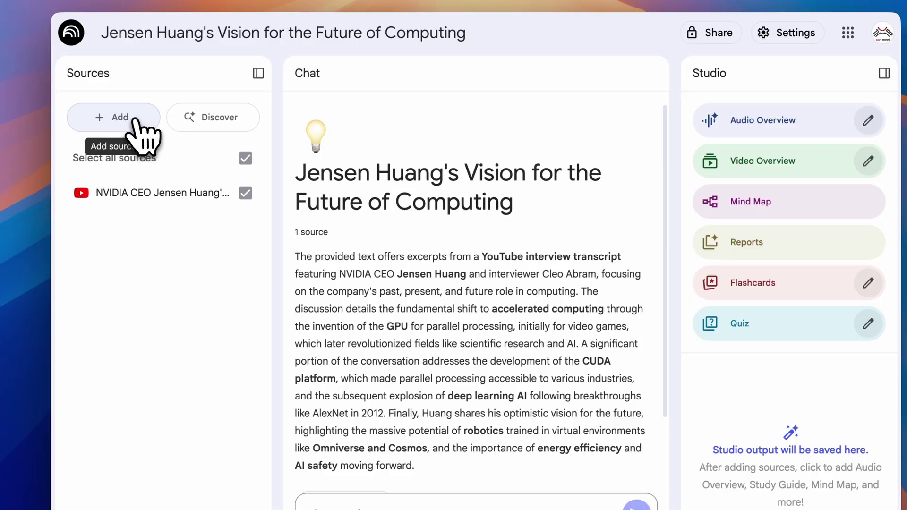
Step: Add a second pasted YouTube video as a source and begin typing a chat question
left_click(134, 121)
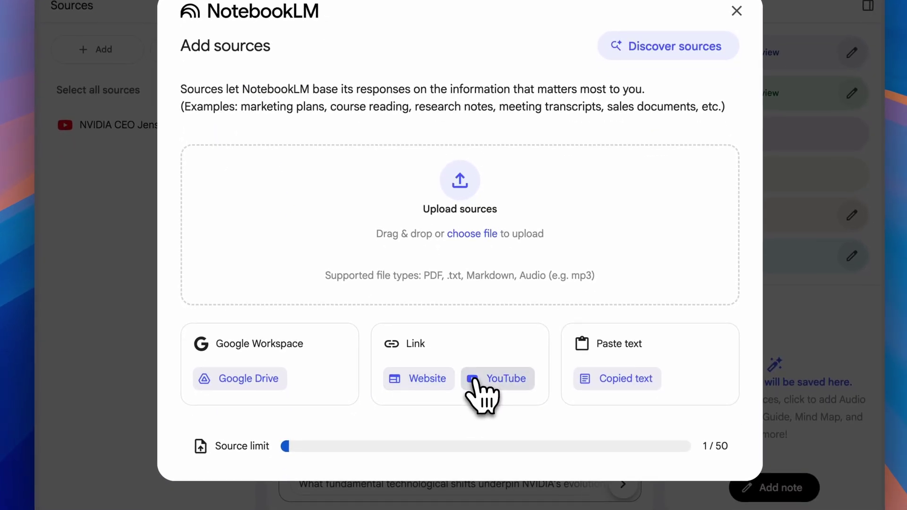
left_click(481, 388)
left_click(324, 158)
type("https://www.youtube.com/watch?v=pzytyZLD3tU")
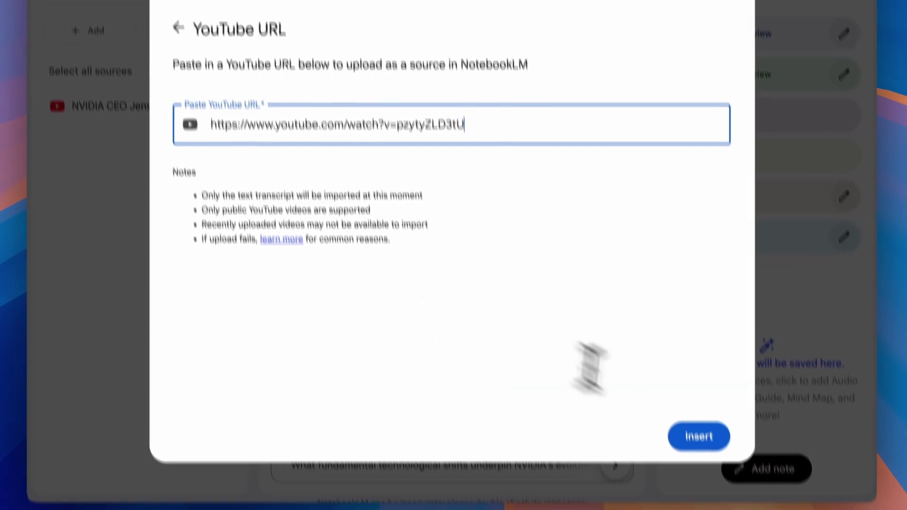
left_click(691, 426)
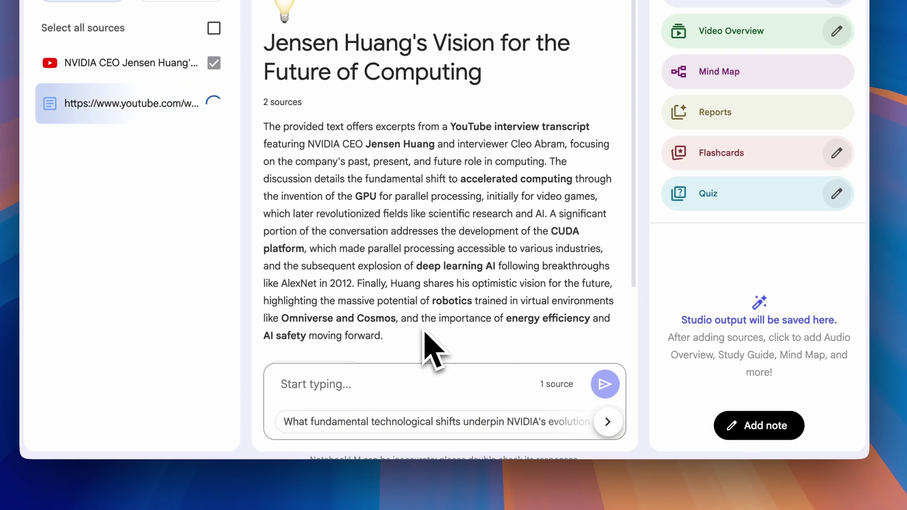
left_click(376, 379)
type("what is")
key("BackSpace")
key("BackSpace")
key("BackSpace")
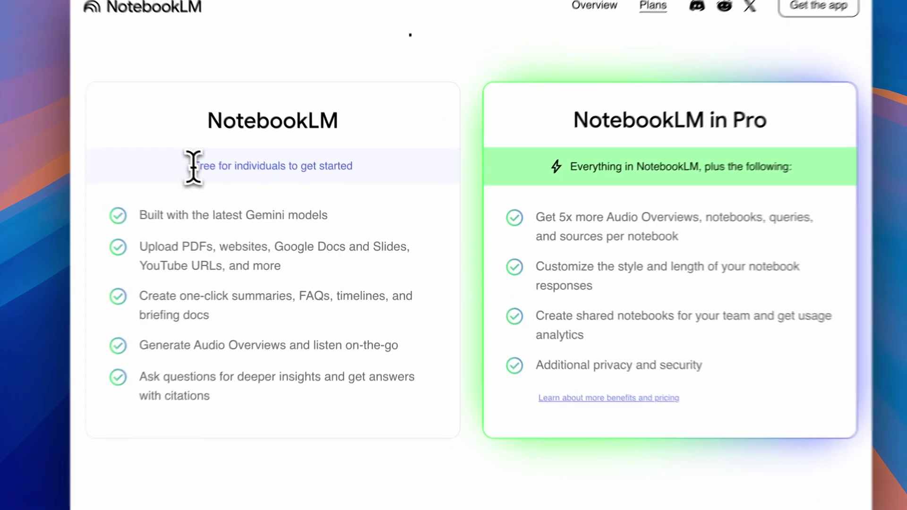
Step: Highlight the 'Free for individuals' line on the NotebookLM Plans comparison page
left_click_drag(246, 189, 258, 189)
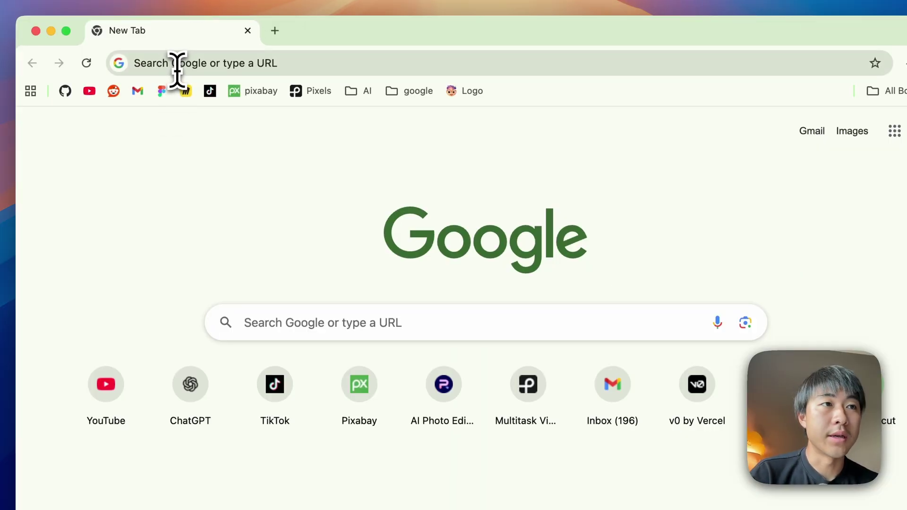
Step: Go to the Chrome Web Store and search for the NotebookLM Web Importer
left_click(177, 68)
type("chron")
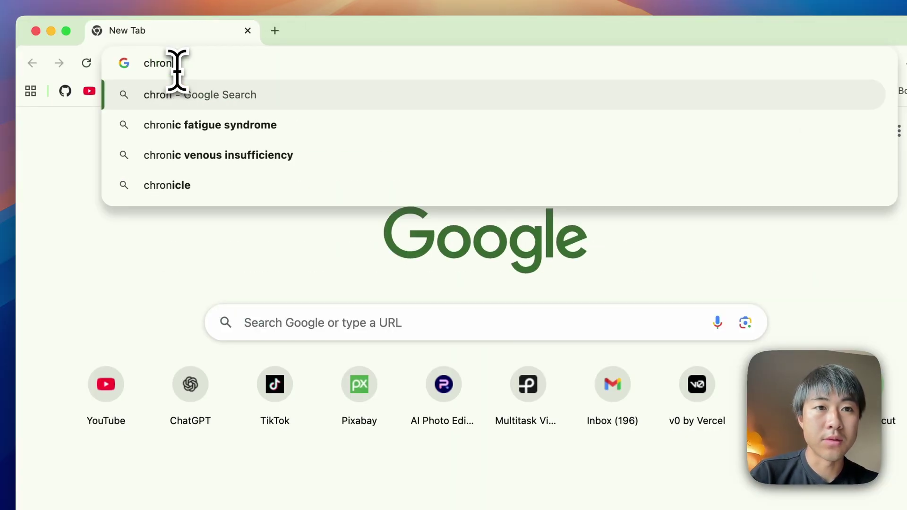
key("BackSpace")
type("me web s")
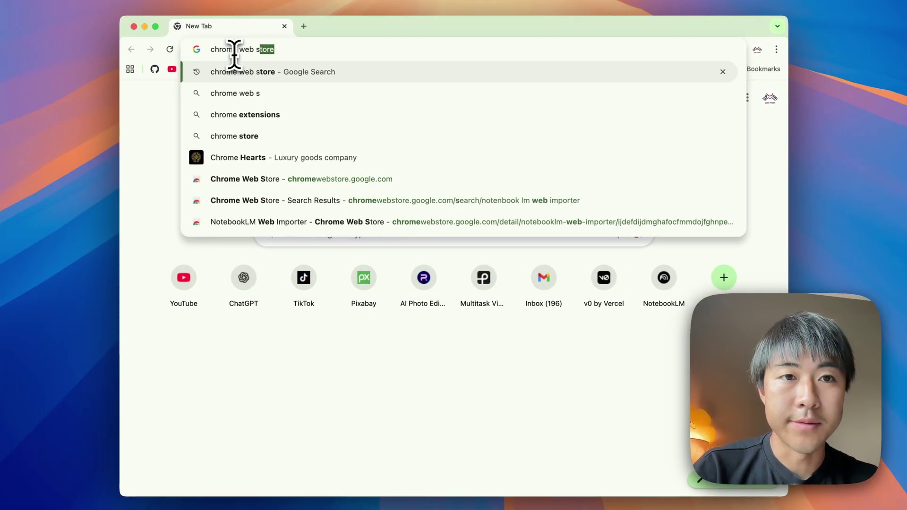
type("tore")
key("Return")
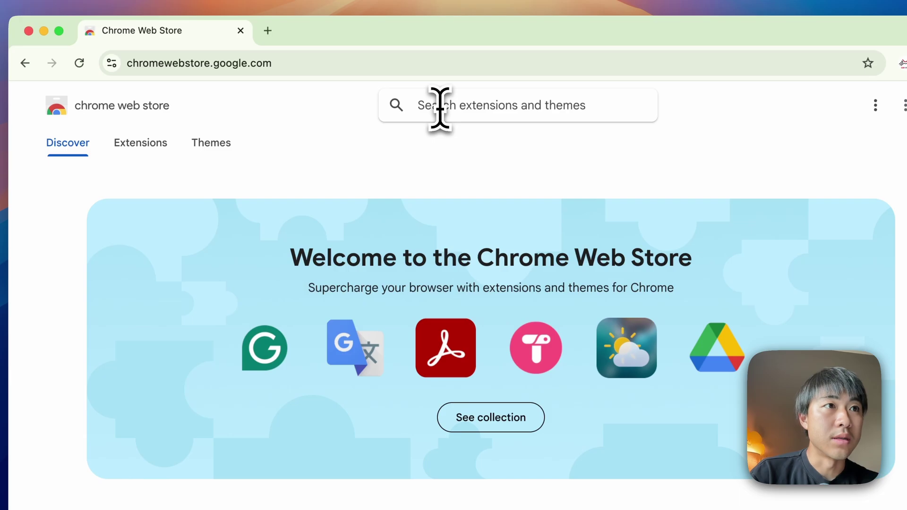
left_click(439, 108)
type("note")
type("bookl")
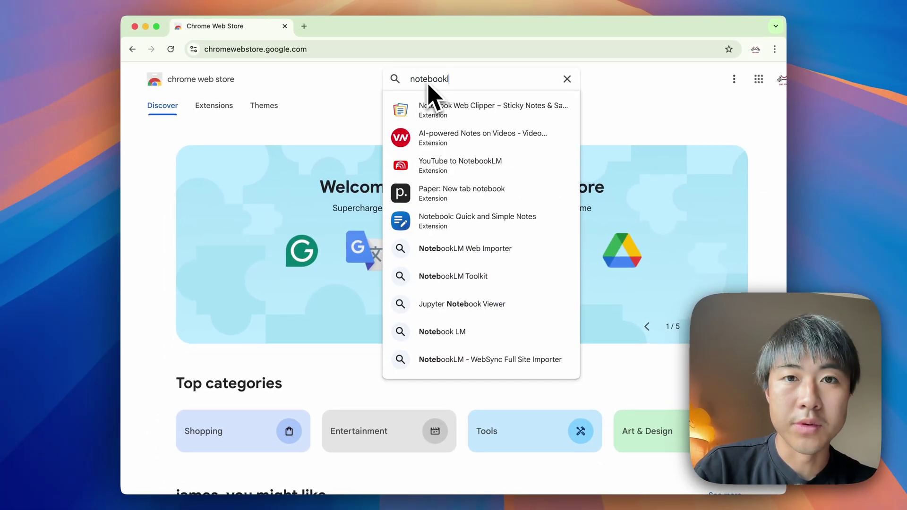
type("m web importer")
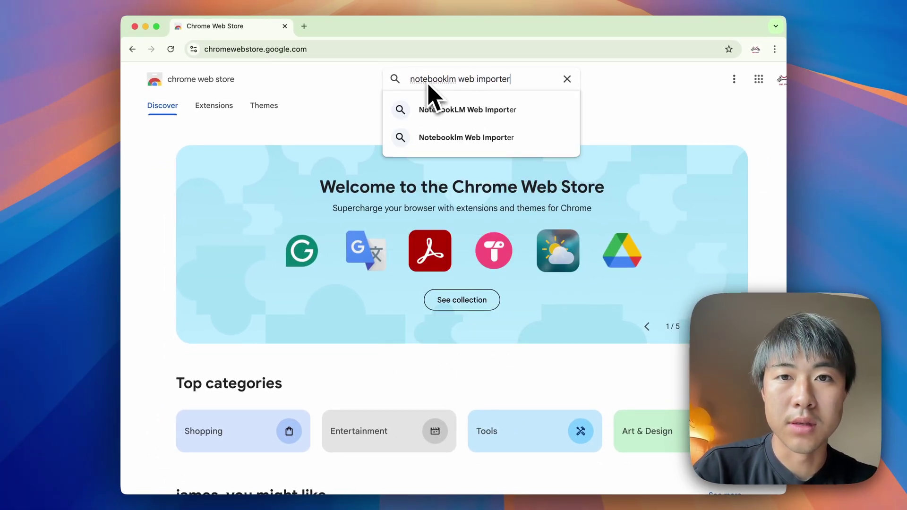
key("Return")
Step: Add the NotebookLM Web Importer extension to Chrome and pin it to the toolbar
left_click(425, 206)
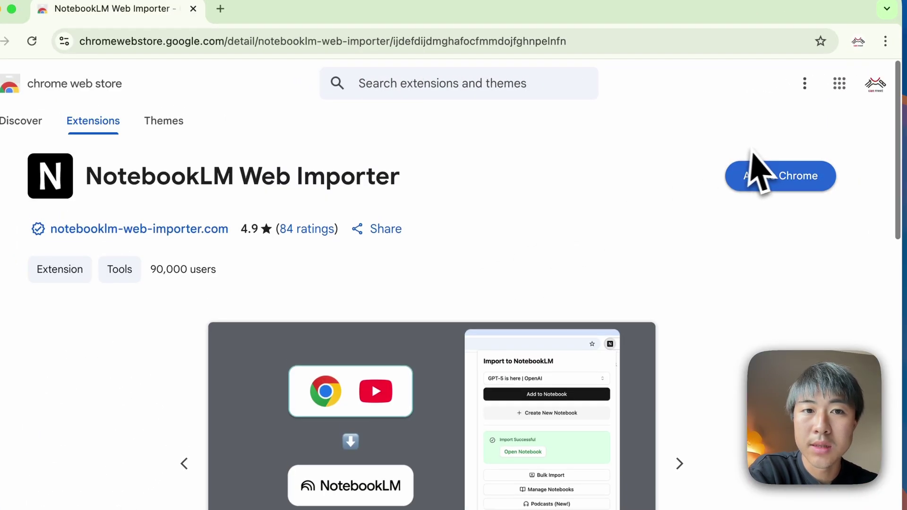
left_click(753, 154)
left_click(516, 346)
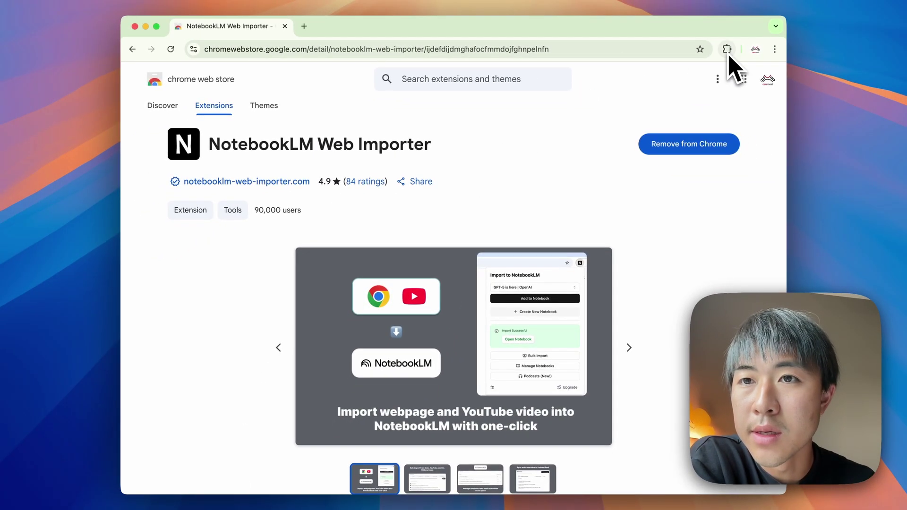
left_click(727, 51)
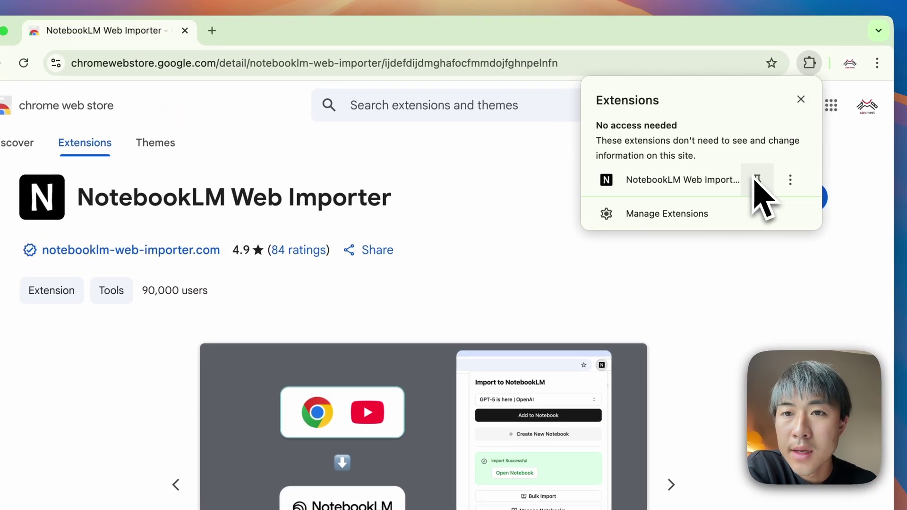
left_click(483, 304)
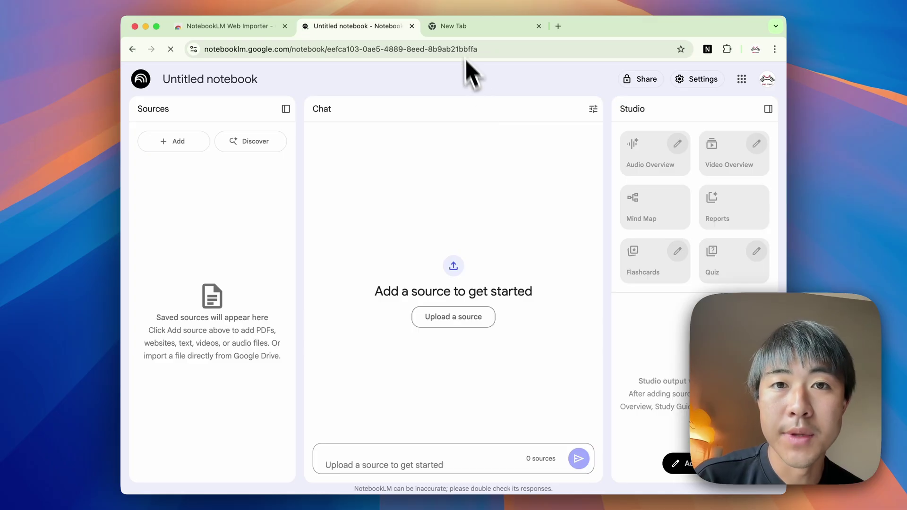
left_click(464, 26)
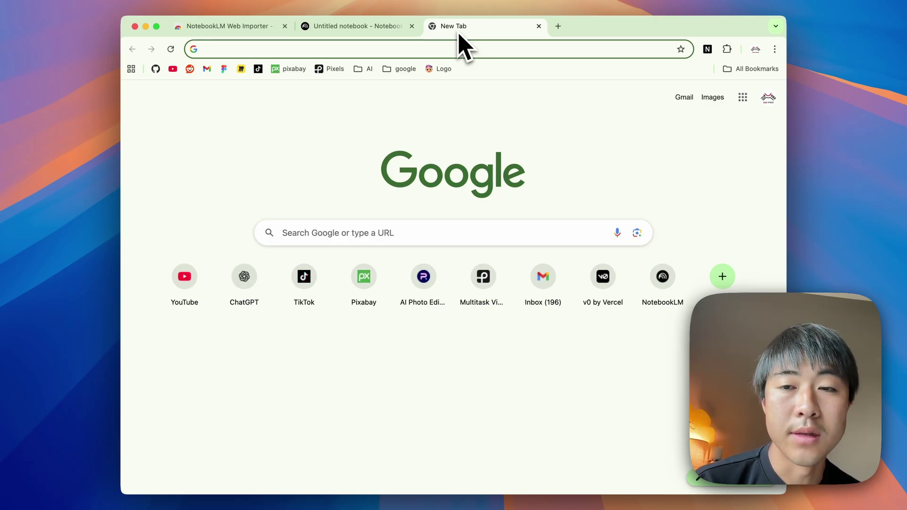
Step: Go to YouTube and open Sam Altman's How to Succeed with a Startup video
left_click(380, 50)
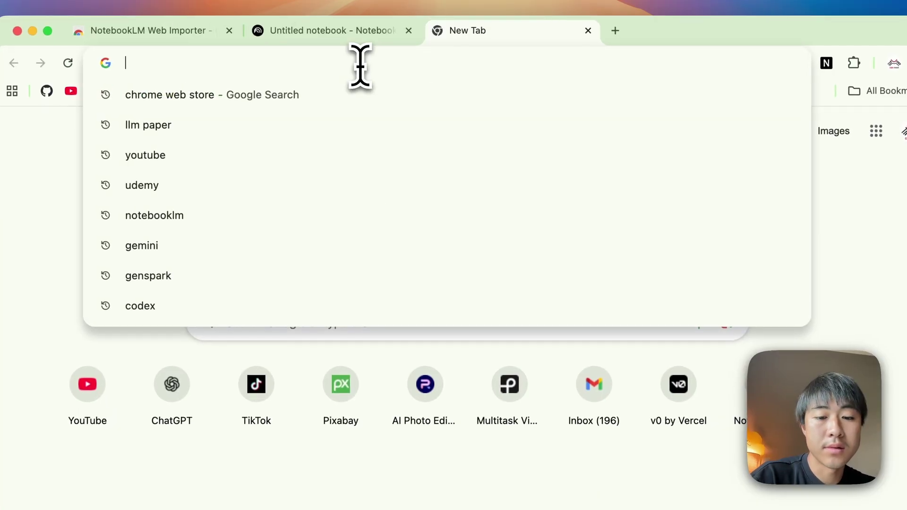
type("youtube.com")
key("Return")
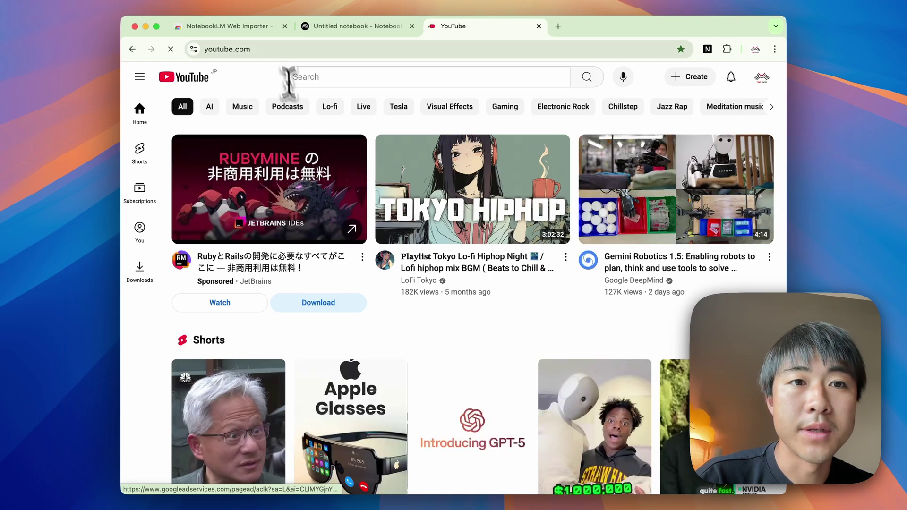
scroll(300, 227, "down", 1)
scroll(301, 227, "down", 2)
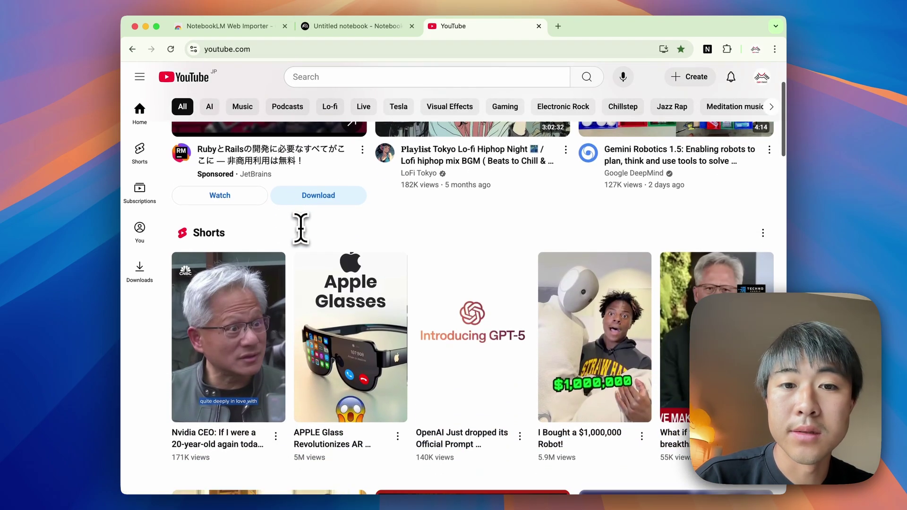
scroll(302, 227, "down", 3)
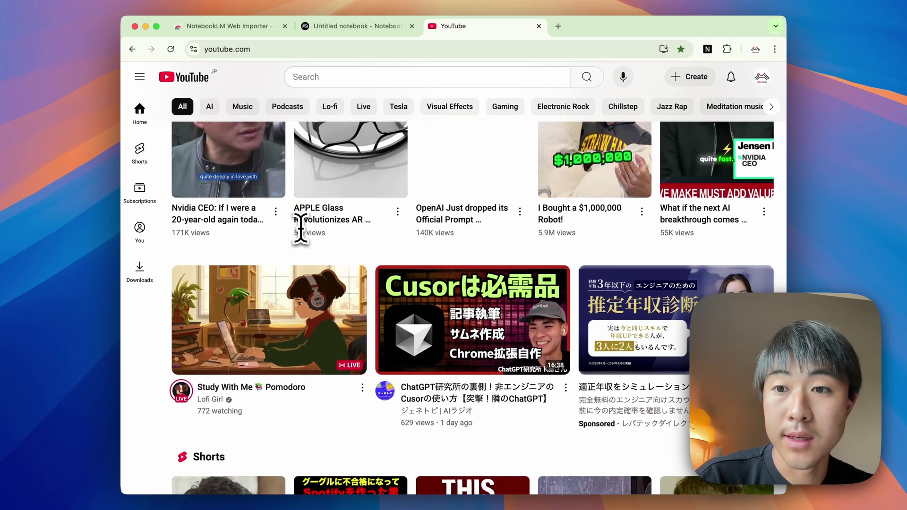
scroll(301, 227, "down", 5)
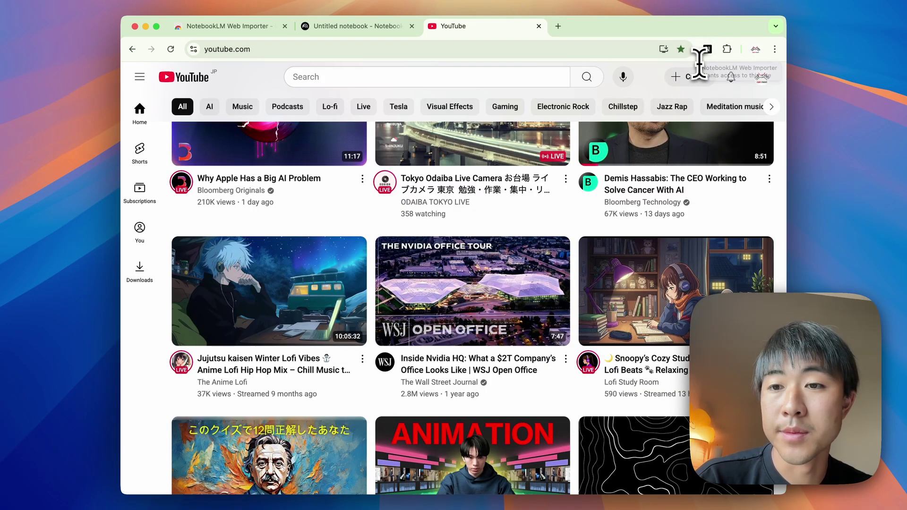
scroll(368, 206, "down", 5)
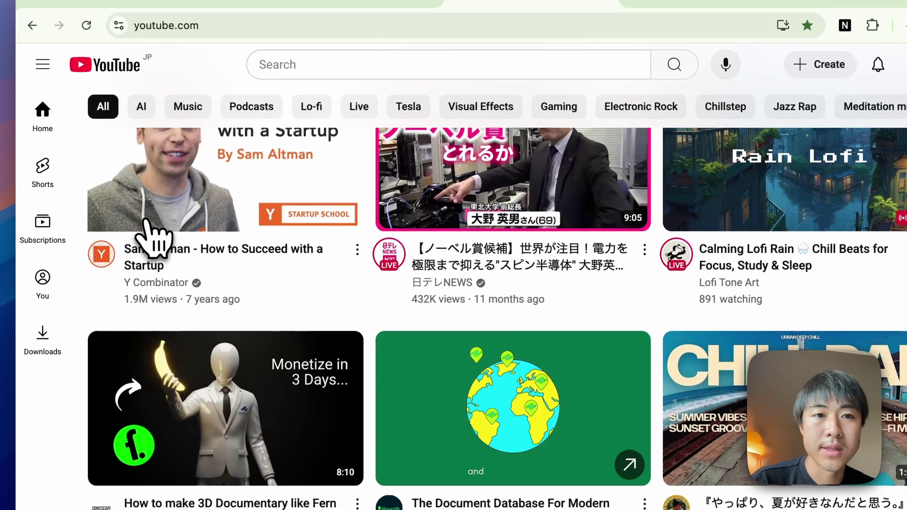
left_click(152, 233)
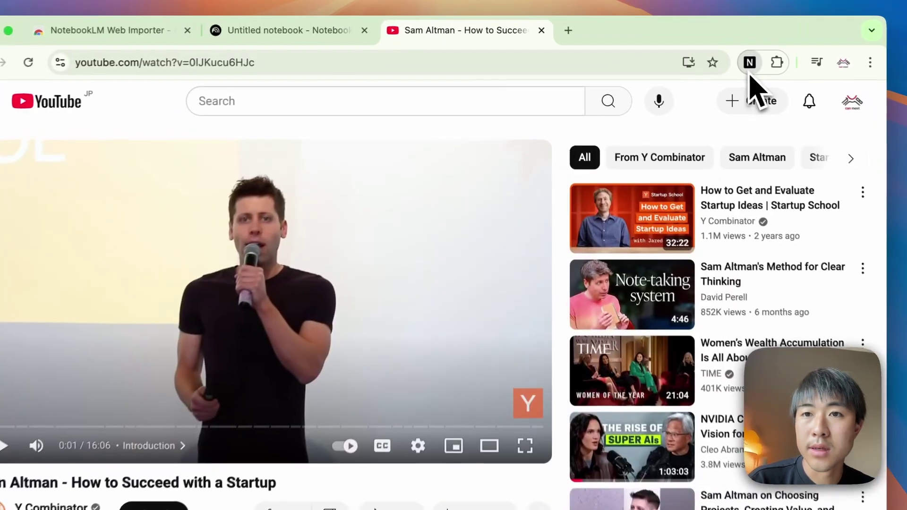
Step: Import the Sam Altman video into the 'Untitled' notebook and open that notebook
left_click(688, 49)
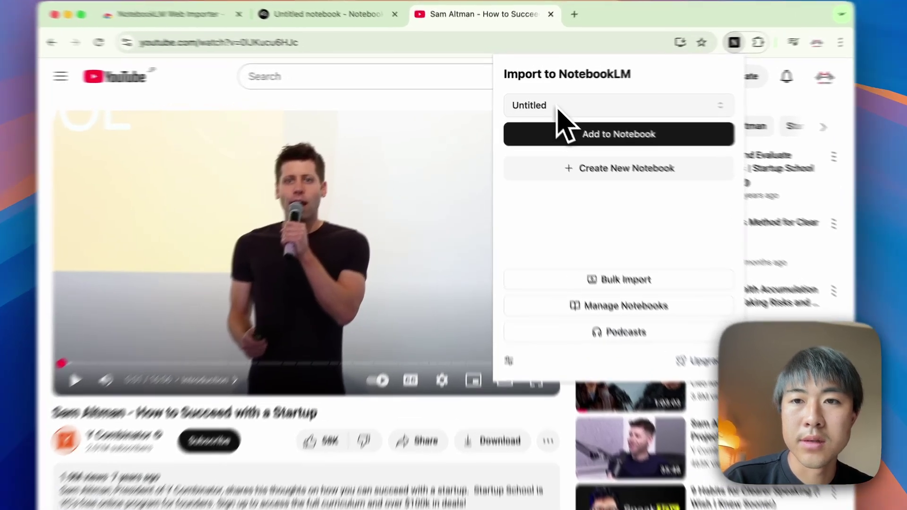
left_click(553, 103)
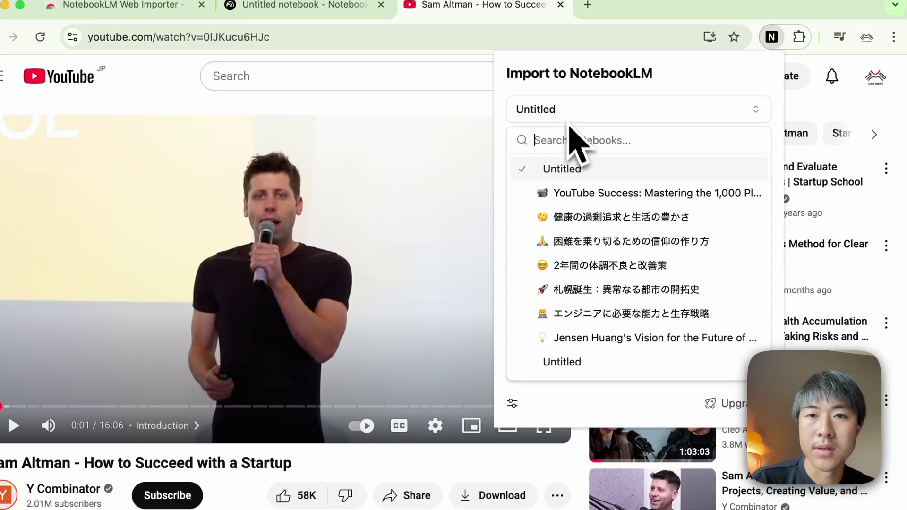
left_click(578, 169)
left_click(590, 182)
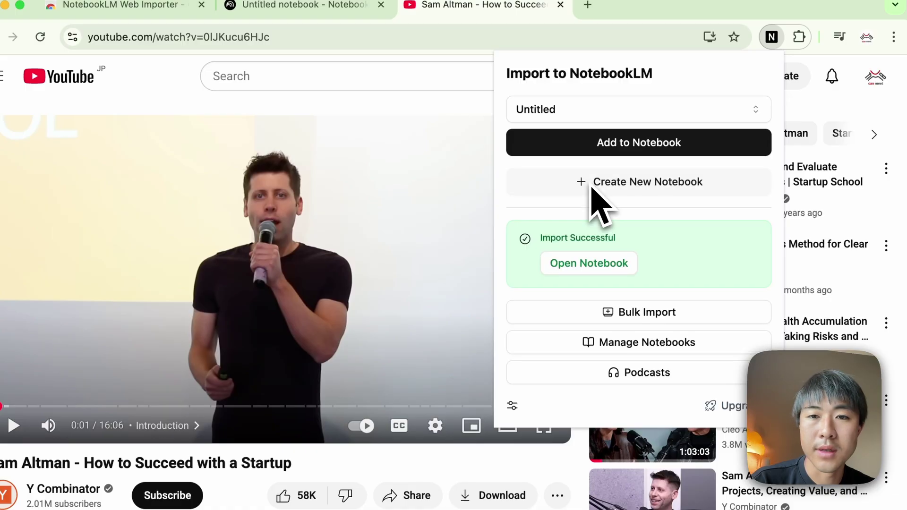
left_click(588, 263)
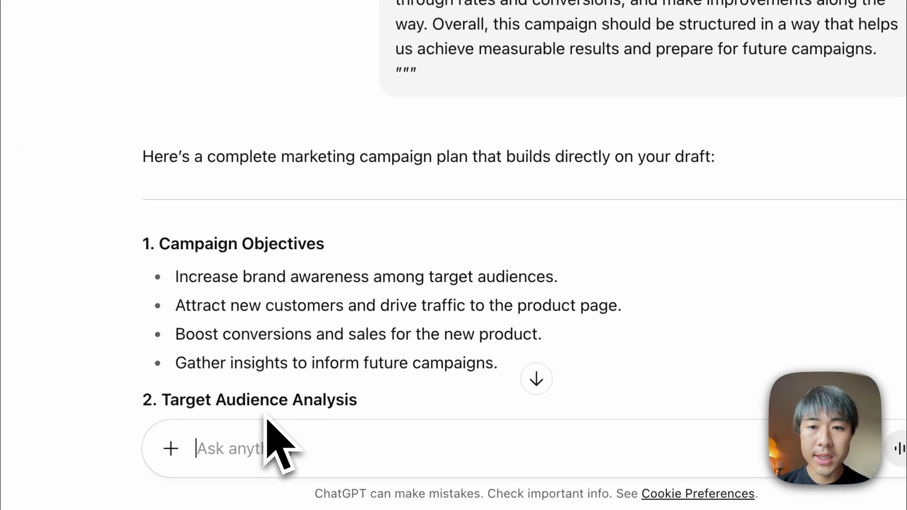
scroll(473, 384, "down", 4)
scroll(474, 389, "down", 2)
scroll(472, 388, "down", 5)
scroll(425, 355, "down", 10)
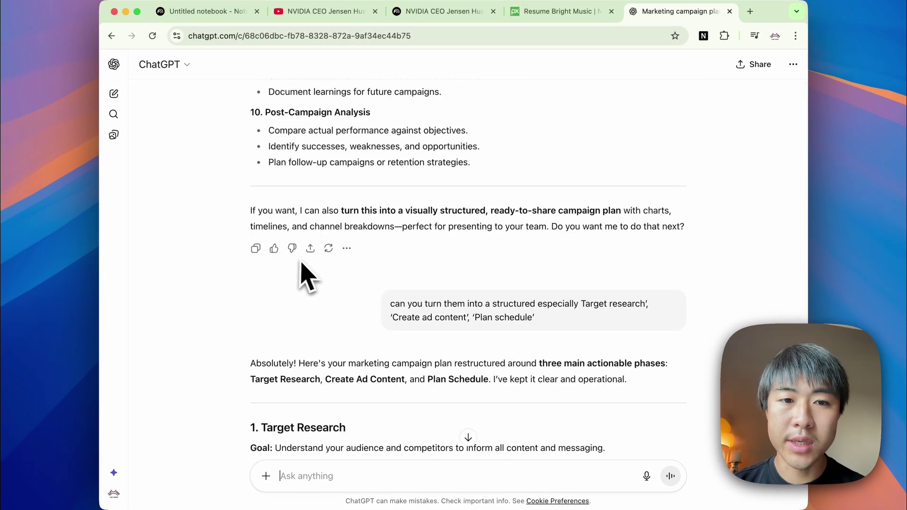
Step: Check the campaign plan reply's More actions menu, then return to the NVIDIA Jensen Huang notebook
left_click(346, 248)
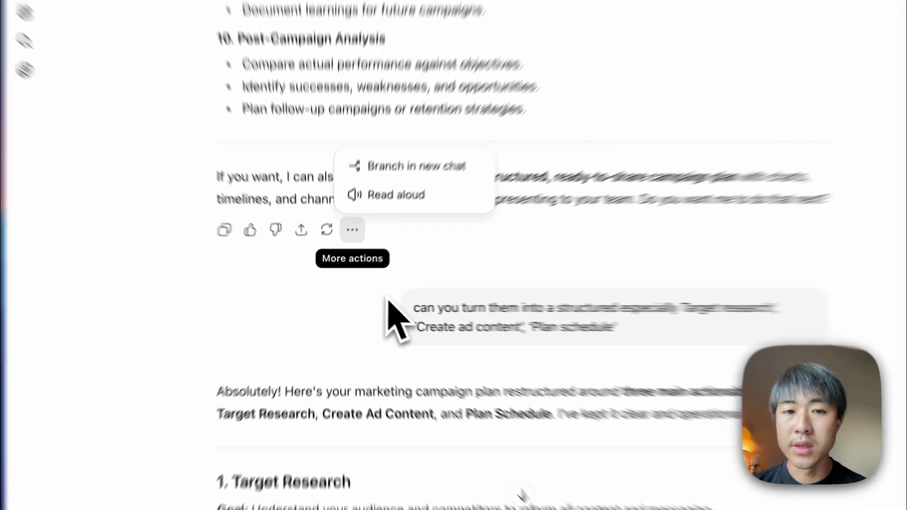
left_click(376, 310)
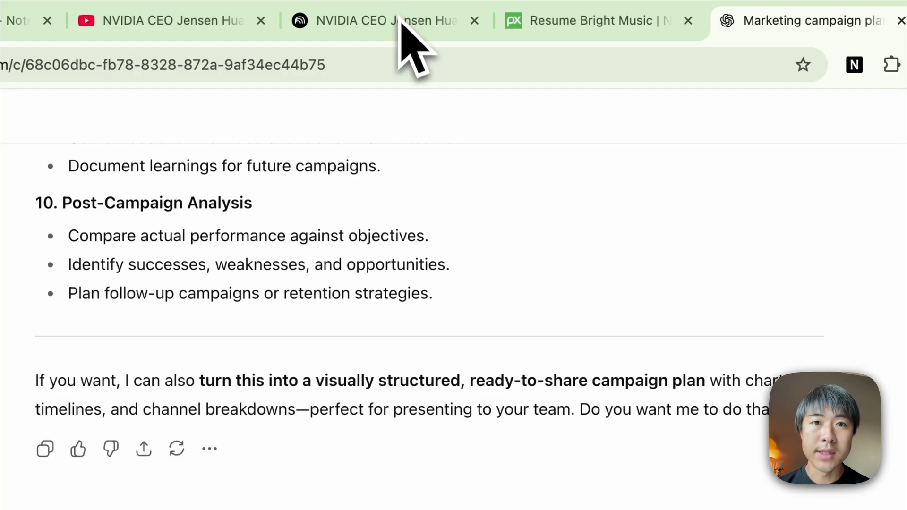
left_click(403, 19)
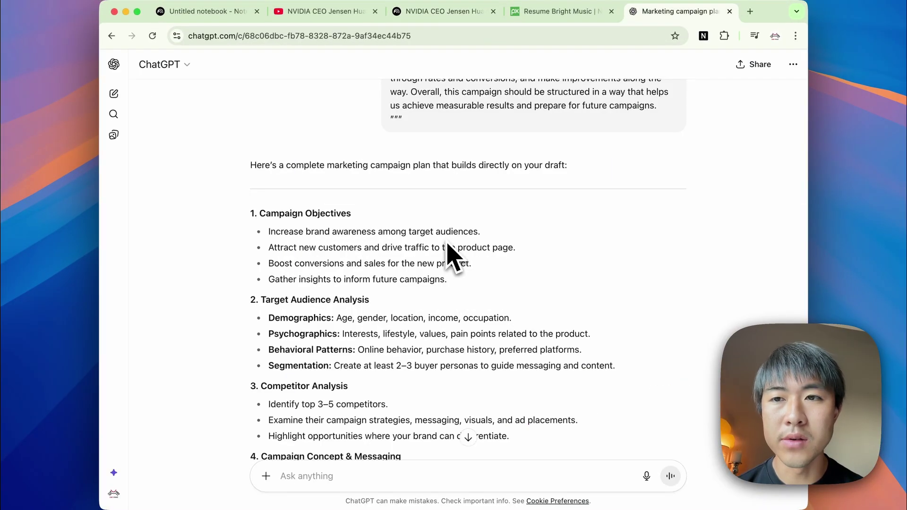
scroll(451, 255, "down", 10)
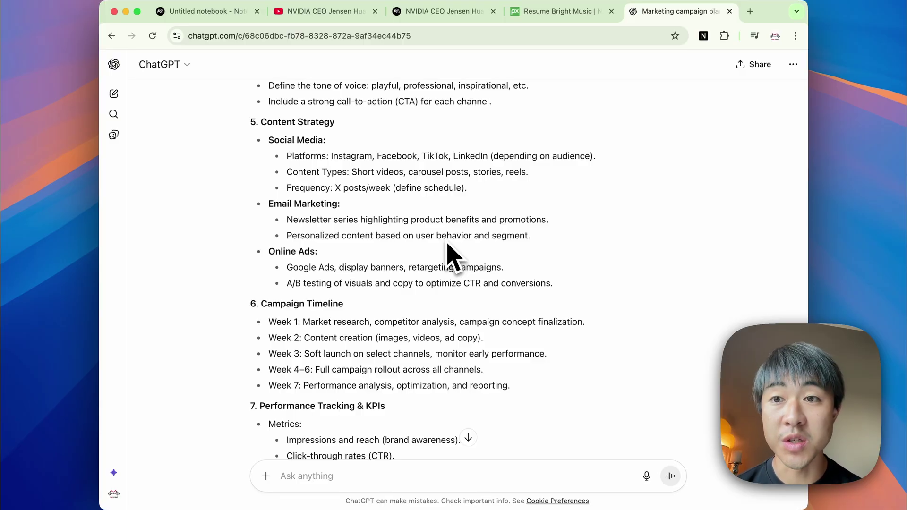
scroll(407, 256, "down", 8)
scroll(407, 255, "up", 6)
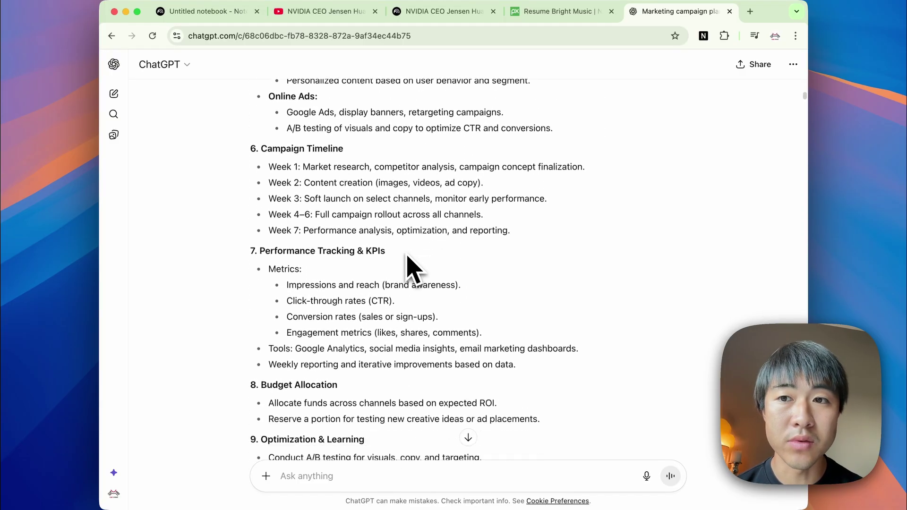
scroll(407, 255, "down", 6)
scroll(411, 269, "down", 8)
scroll(411, 268, "down", 8)
scroll(411, 267, "down", 3)
scroll(411, 268, "down", 8)
scroll(411, 268, "down", 5)
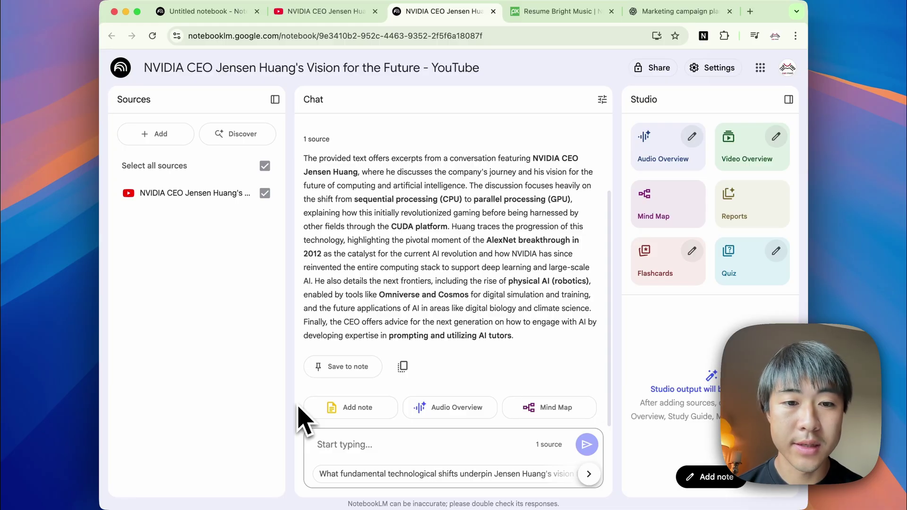
Step: Send the Jensen Huang notebook a chat question about the video's summary
left_click(342, 449)
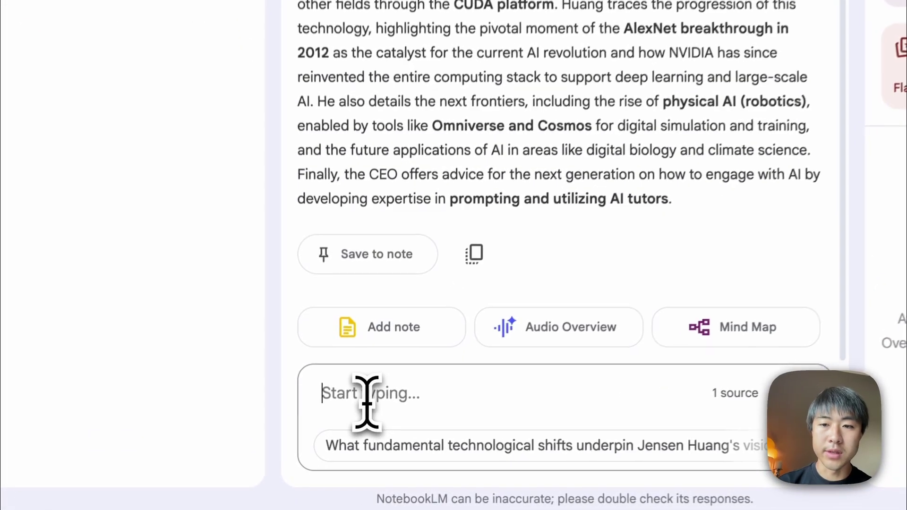
type("what is the summary of")
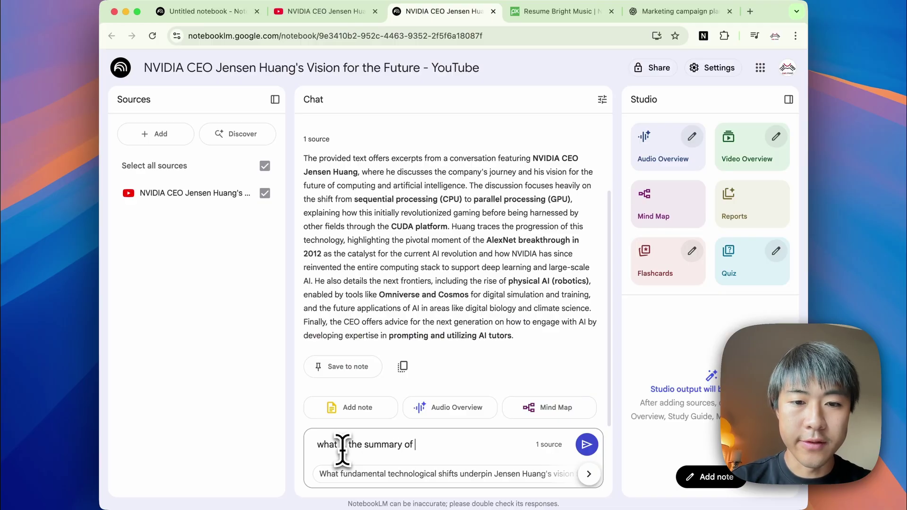
type("?")
key("Return")
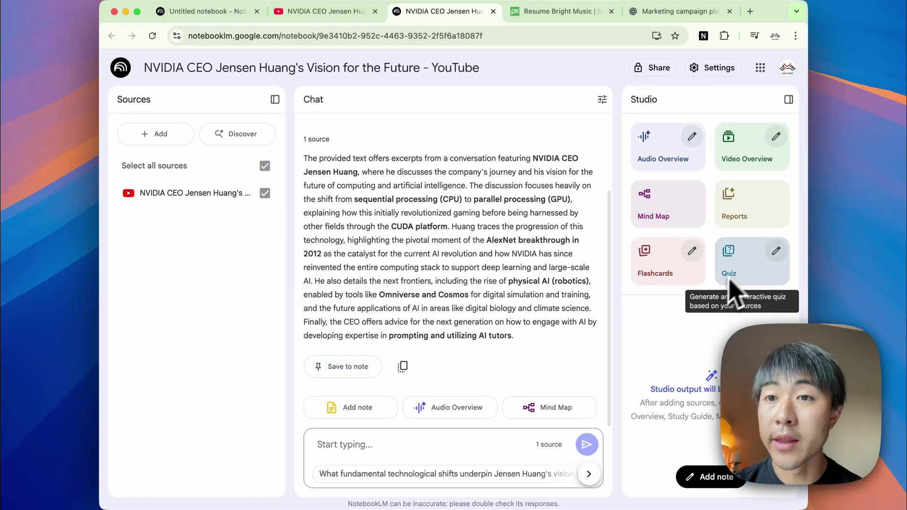
scroll(542, 300, "up", 1)
scroll(541, 300, "down", 1)
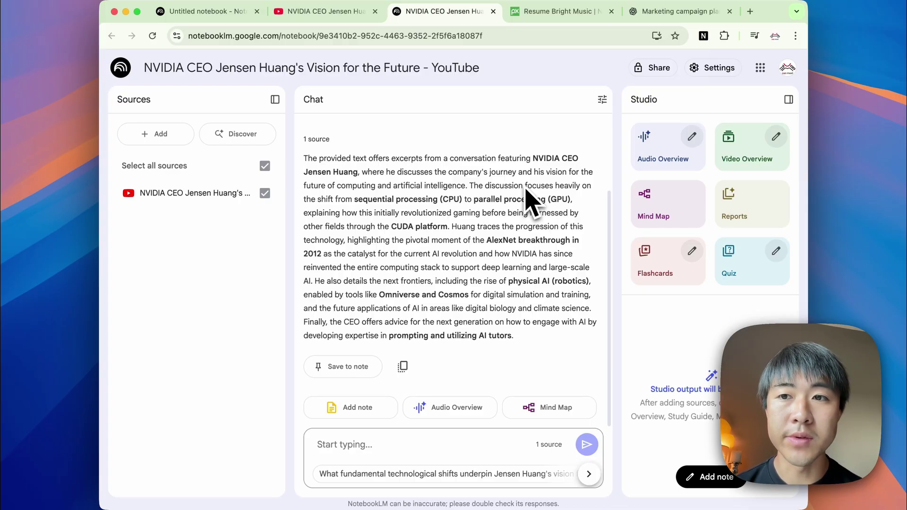
Step: Copy the ChatGPT marketing campaign plan reply and go back to the NVIDIA notebook
key("super+5")
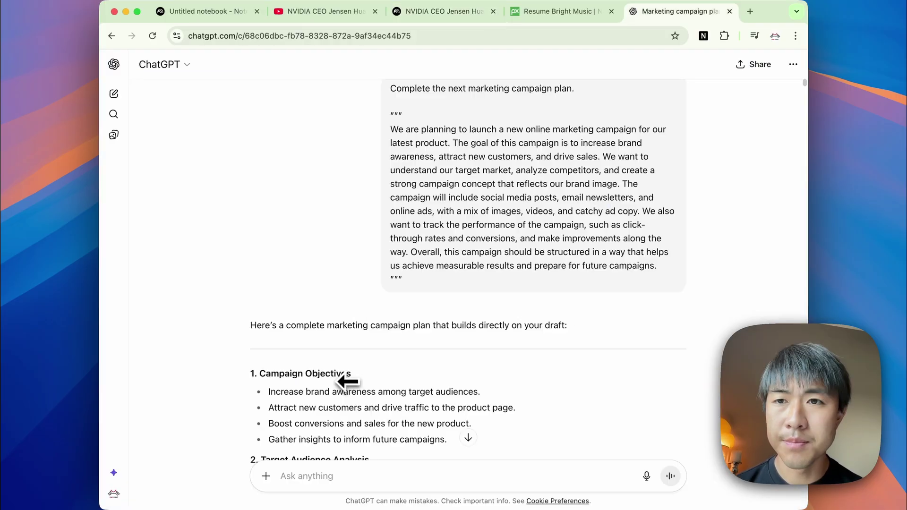
scroll(348, 381, "down", 3)
scroll(344, 381, "up", 3)
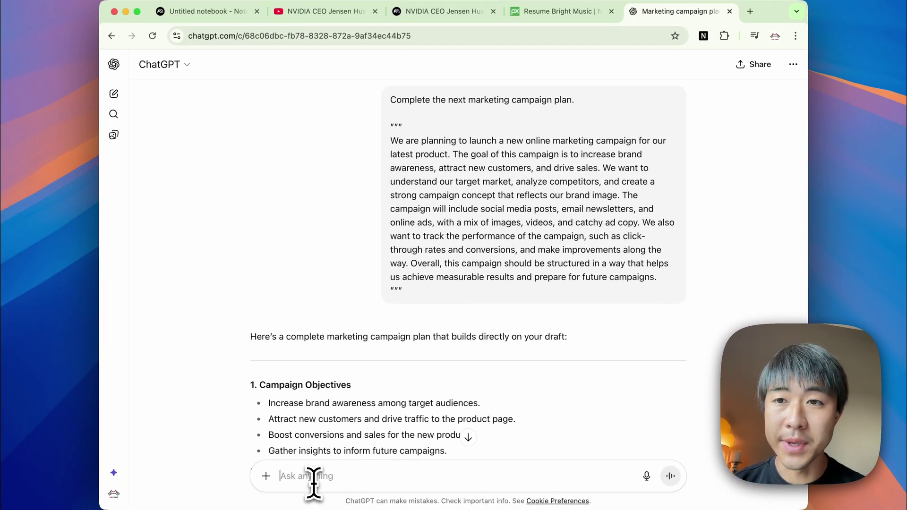
scroll(426, 397, "down", 5)
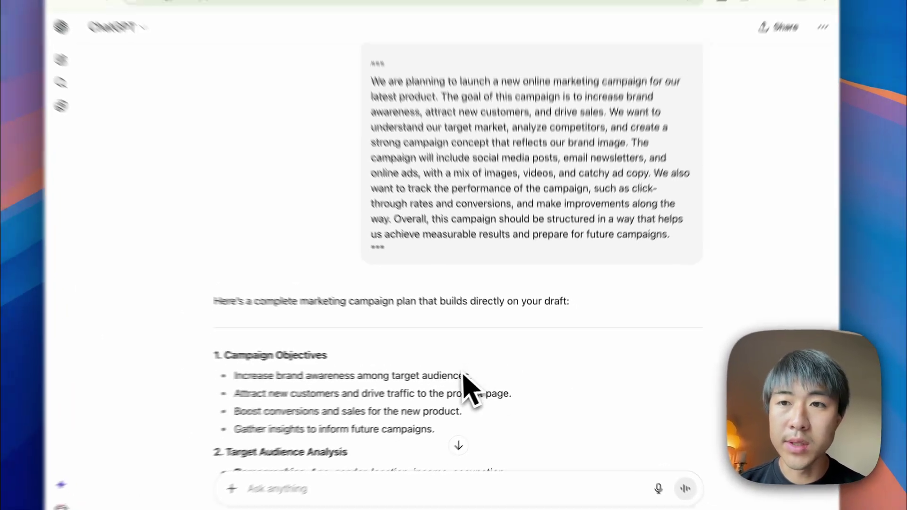
scroll(469, 385, "down", 5)
scroll(470, 344, "down", 5)
scroll(294, 272, "down", 15)
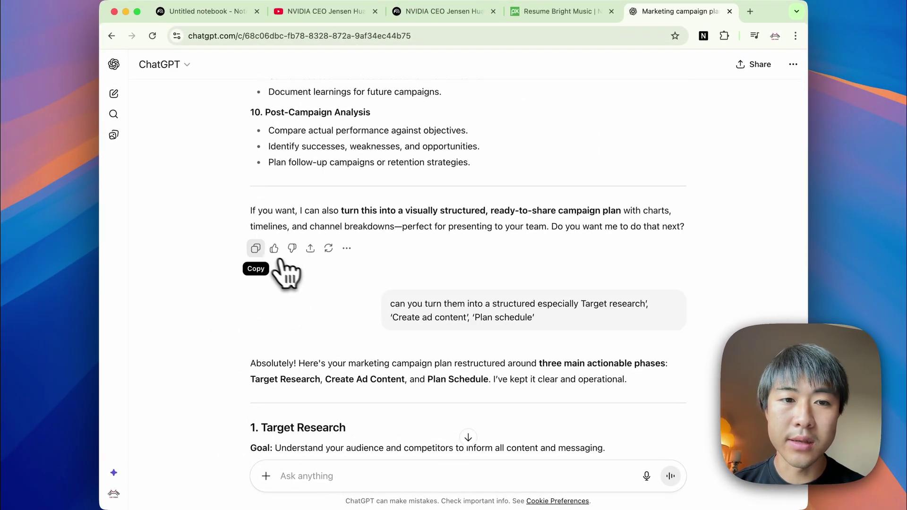
left_click(256, 249)
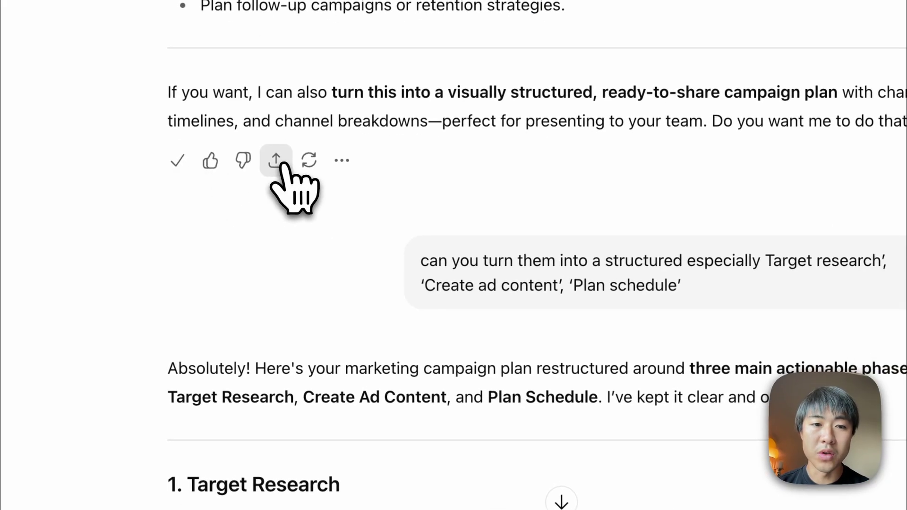
left_click(341, 160)
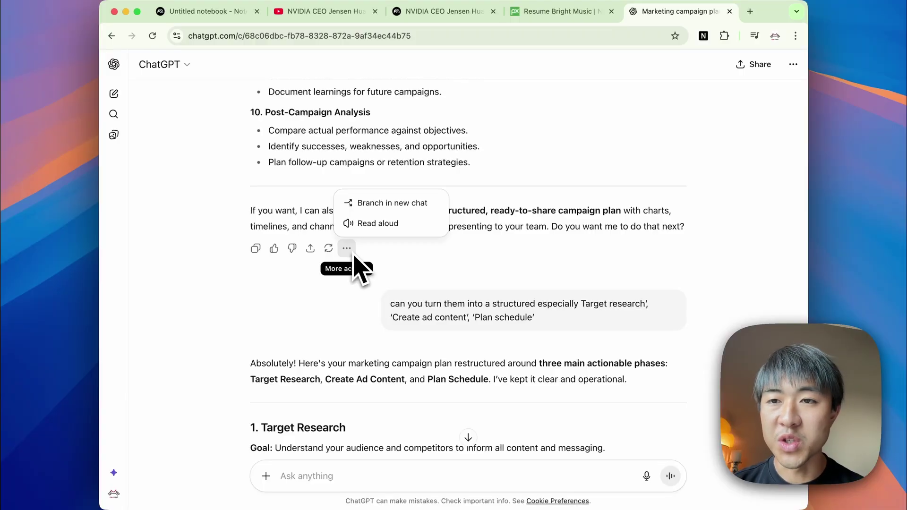
left_click(376, 311)
mouse_move(518, 311)
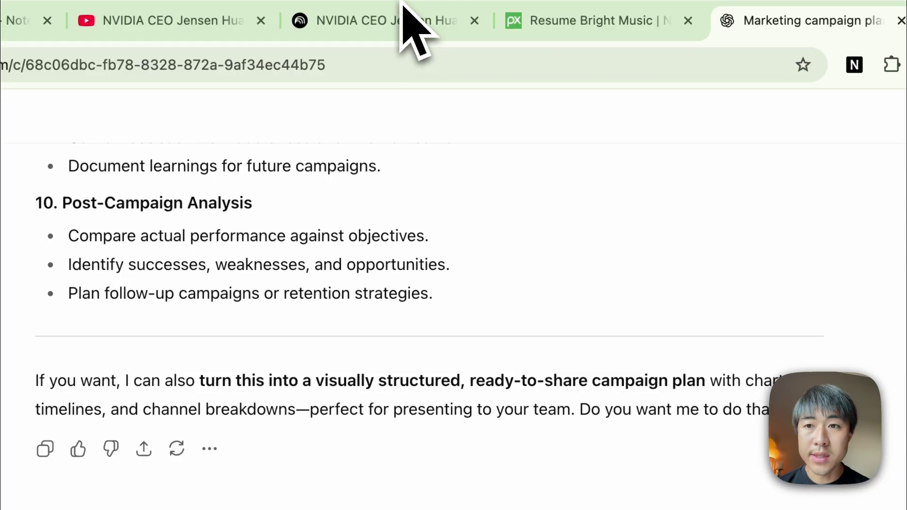
left_click(404, 14)
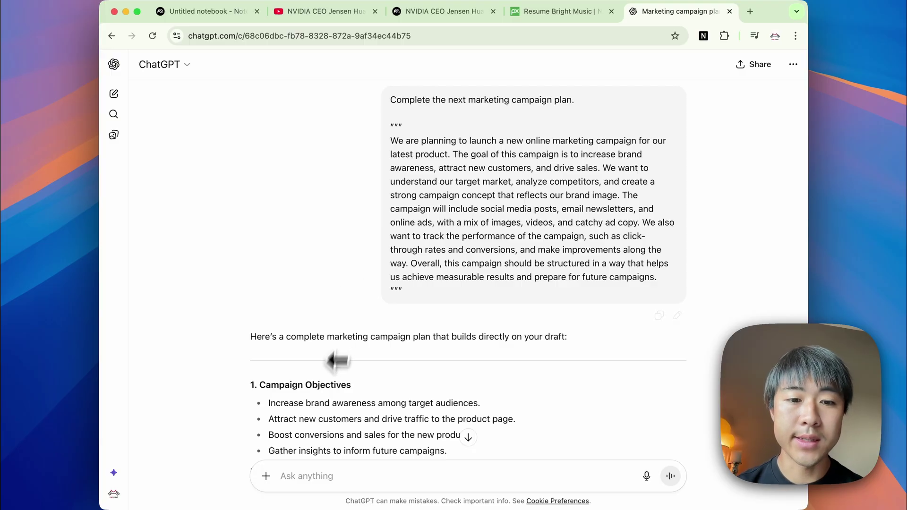
Step: Focus the prompt box, recheck the reply's options menu, and return to the NVIDIA notebook
left_click(313, 481)
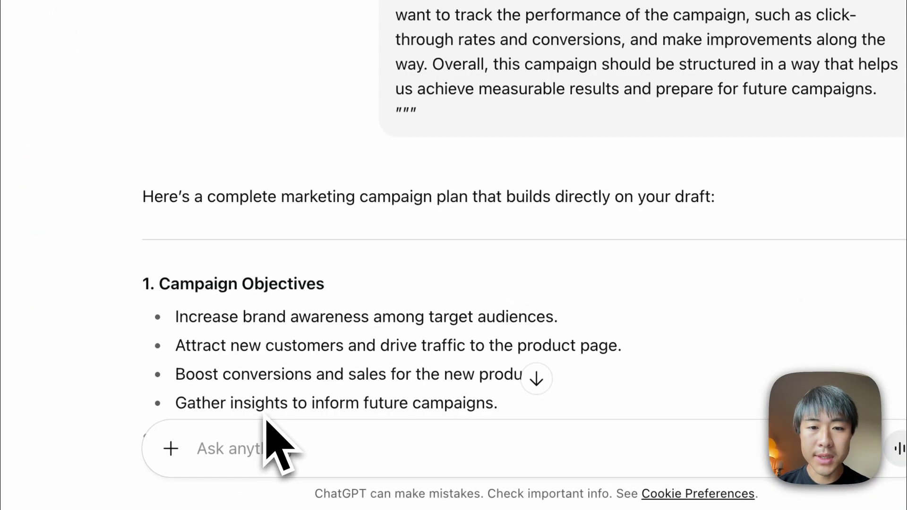
scroll(470, 388, "down", 2)
scroll(470, 389, "down", 2)
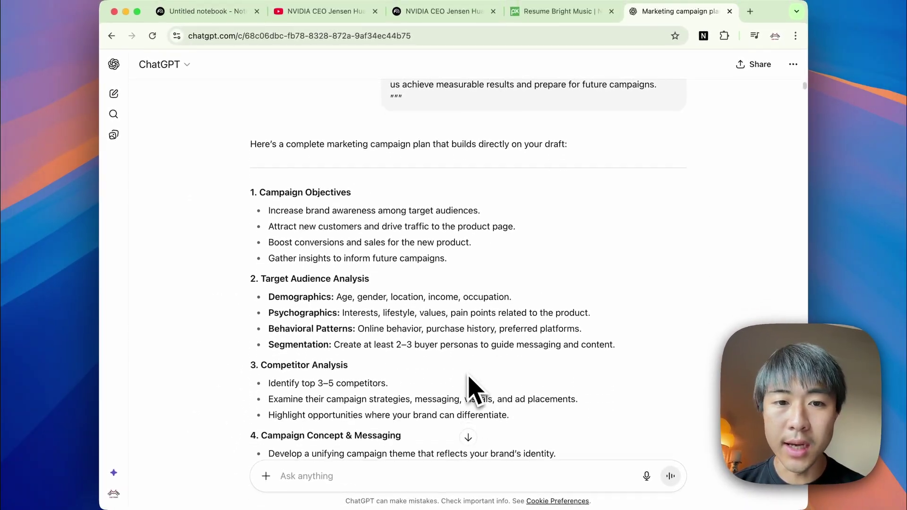
scroll(471, 386, "down", 3)
scroll(470, 389, "down", 10)
left_click(346, 248)
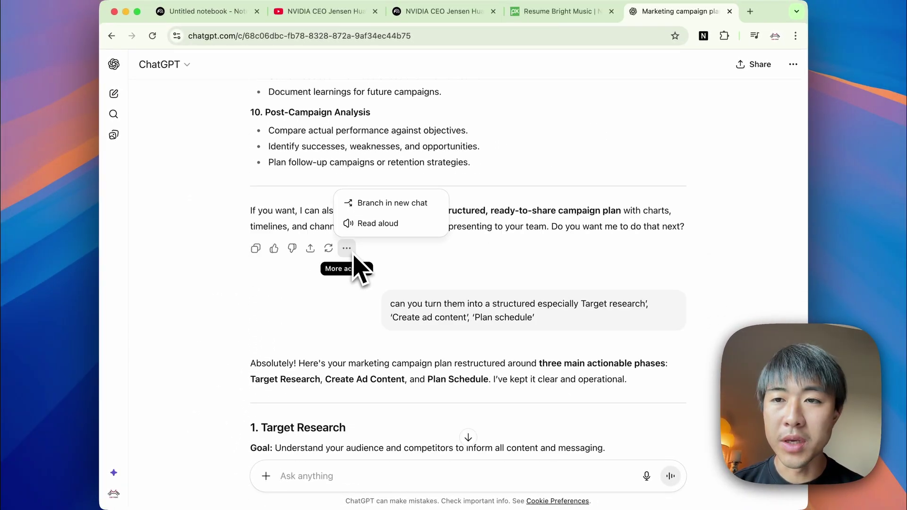
left_click(375, 310)
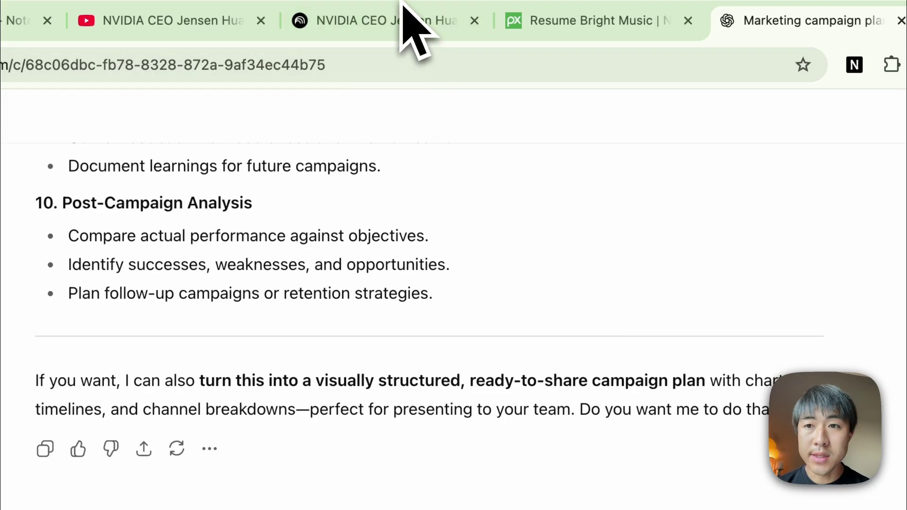
left_click(403, 9)
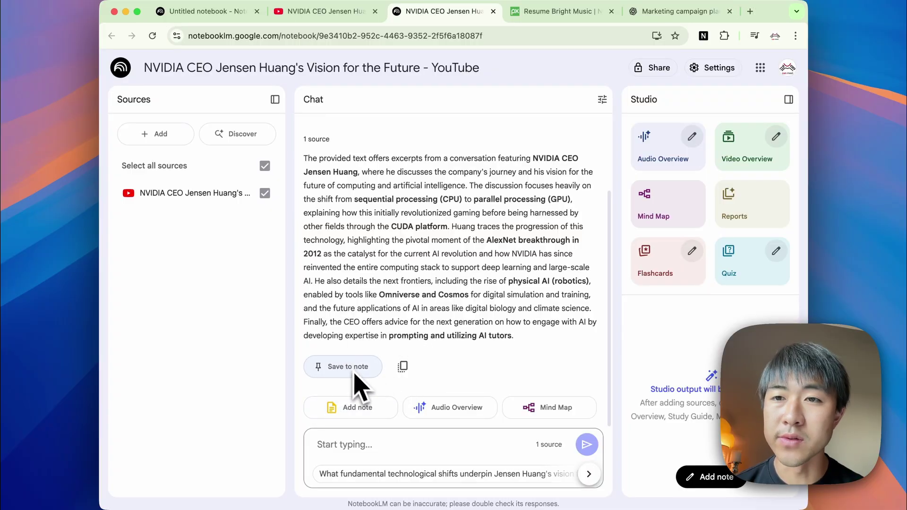
scroll(454, 255, "down", 6)
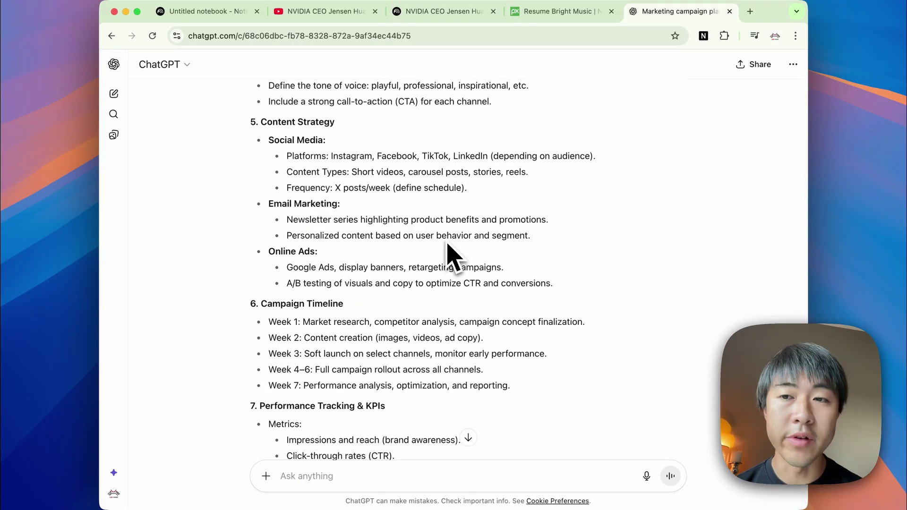
scroll(451, 254, "up", 7)
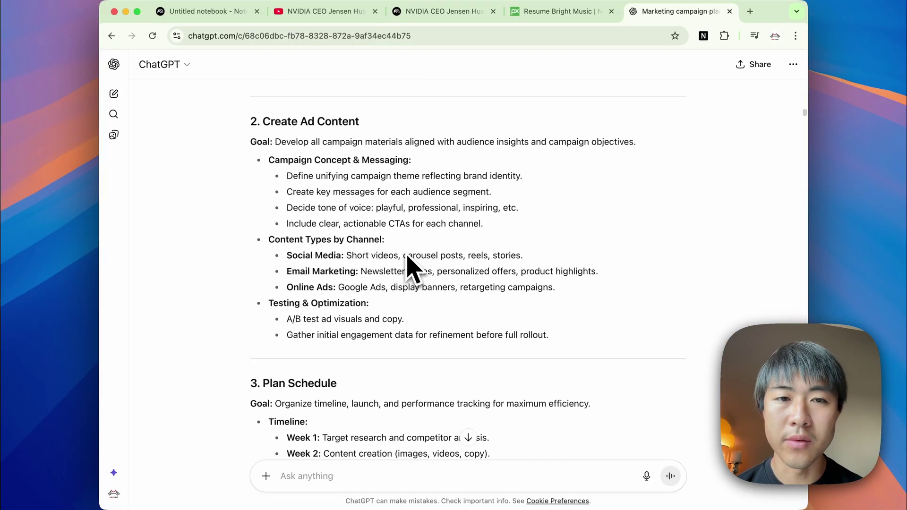
scroll(405, 263, "down", 10)
scroll(405, 263, "up", 2)
scroll(405, 263, "down", 5)
scroll(409, 267, "down", 5)
scroll(409, 267, "down", 5)
scroll(409, 268, "down", 5)
scroll(410, 267, "down", 5)
scroll(410, 241, "down", 5)
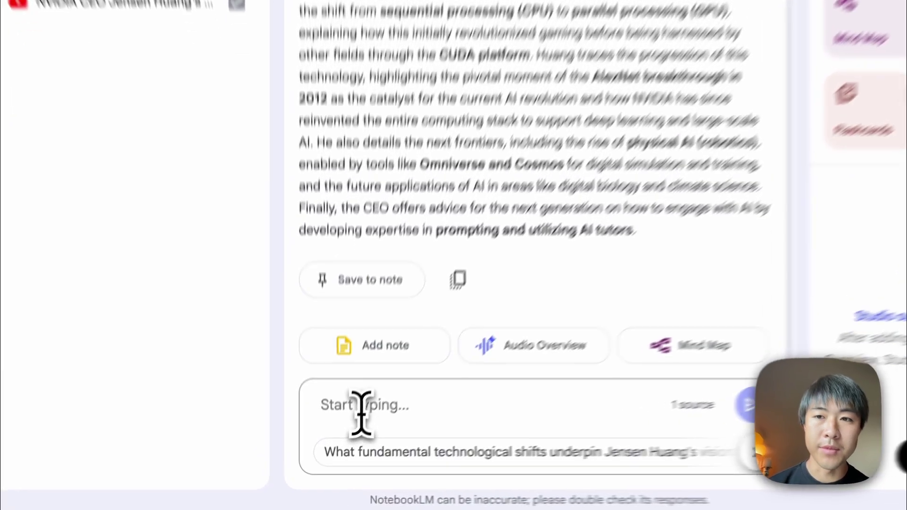
Step: Ask 'what is the summary of this video?' and save the reply as a note
left_click(343, 450)
type("what is the summary of this video?")
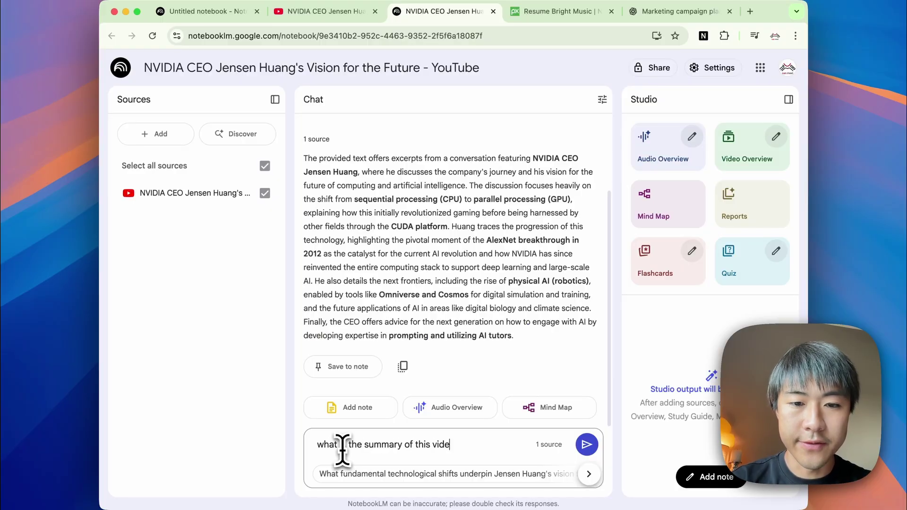
key("Return")
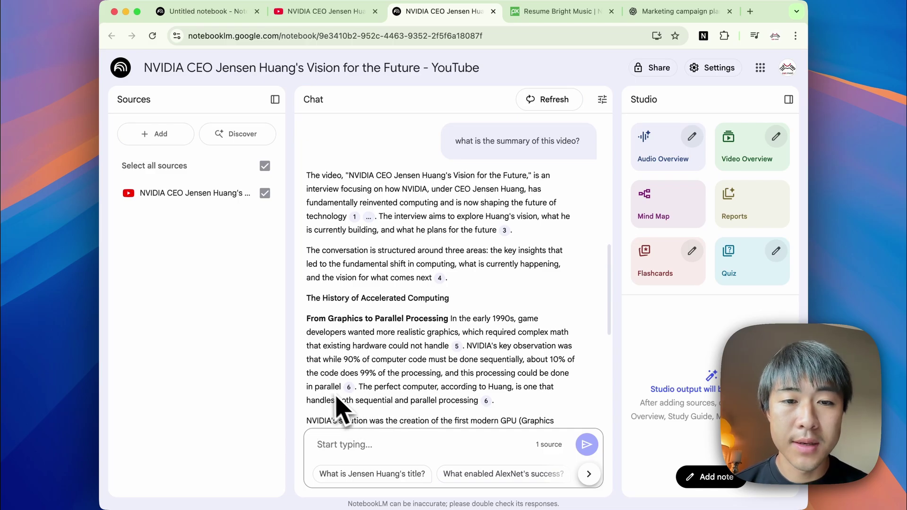
scroll(387, 434, "up", 10)
scroll(386, 433, "down", 3)
scroll(344, 399, "down", 2)
scroll(347, 405, "down", 5)
left_click(354, 406)
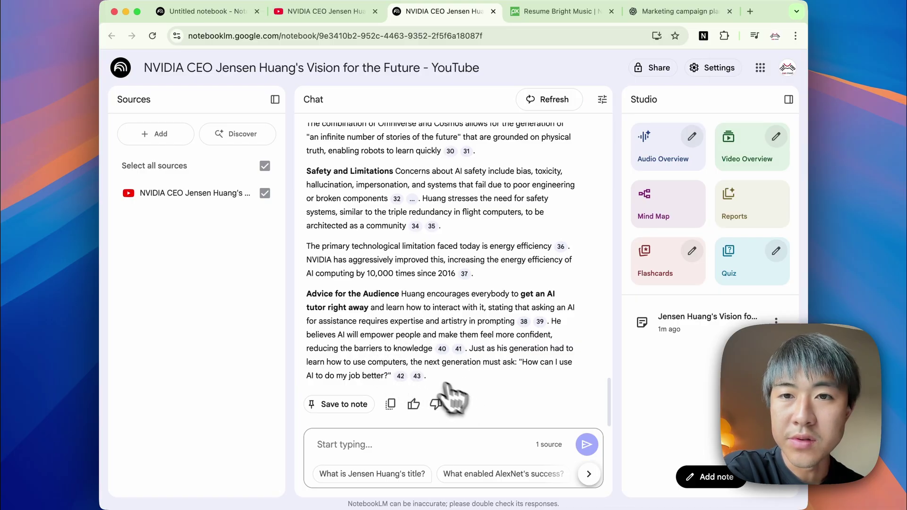
scroll(418, 373, "up", 1)
scroll(404, 358, "down", 1)
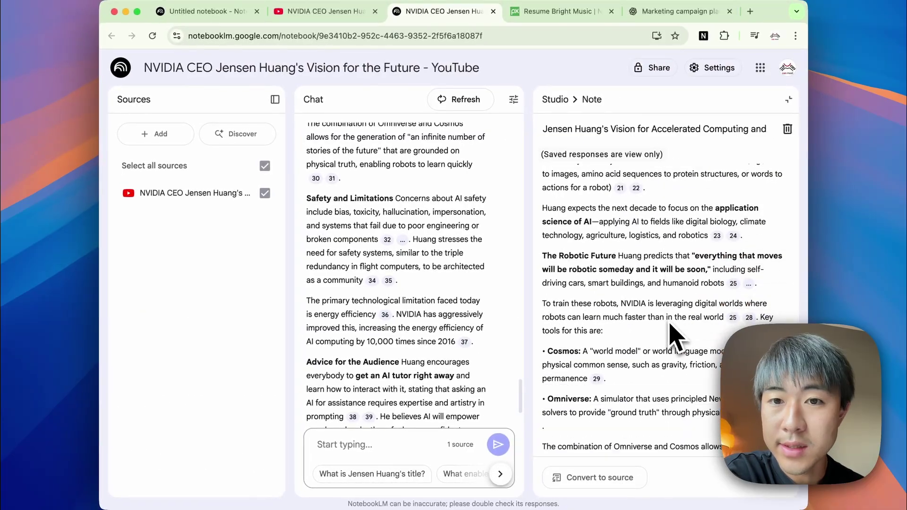
scroll(673, 332, "up", 5)
scroll(673, 331, "up", 1)
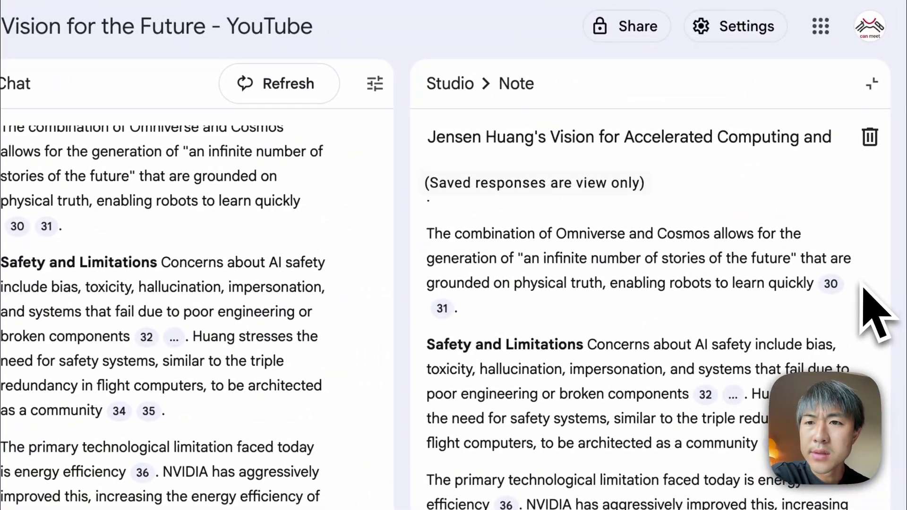
Step: Generate the 'Jensen Huang's Vision' mind map and expand its Fundamental Shift in Computing branch
left_click(453, 86)
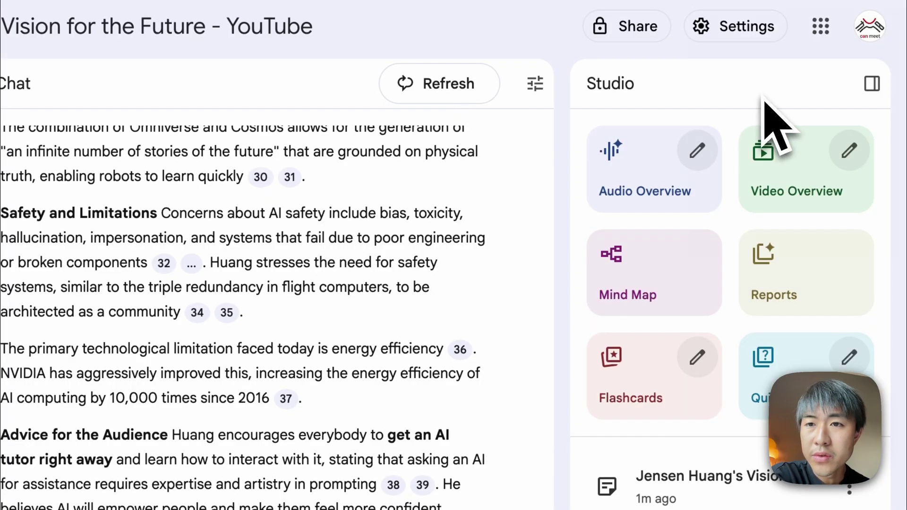
left_click(641, 290)
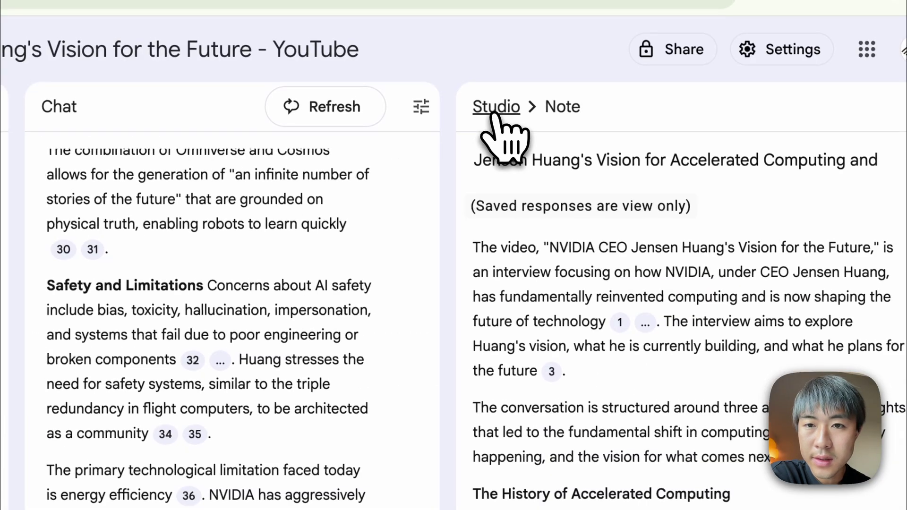
left_click(496, 116)
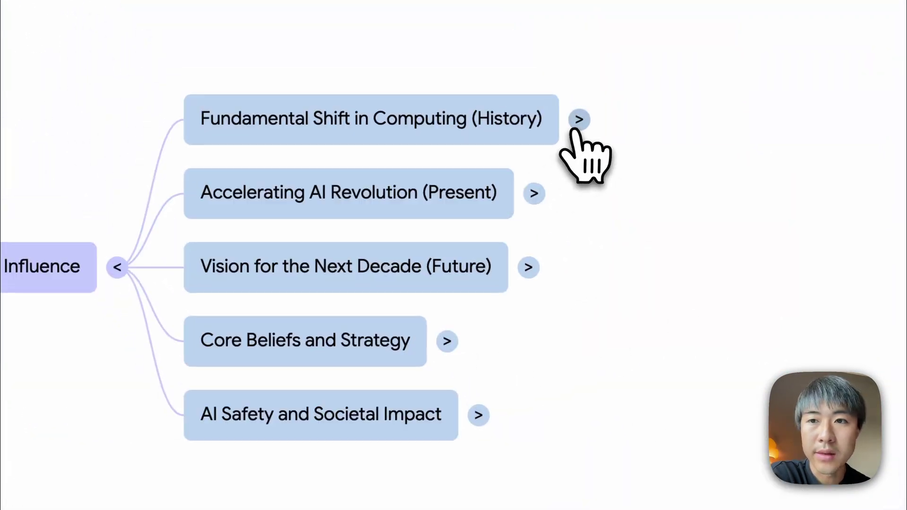
left_click(579, 120)
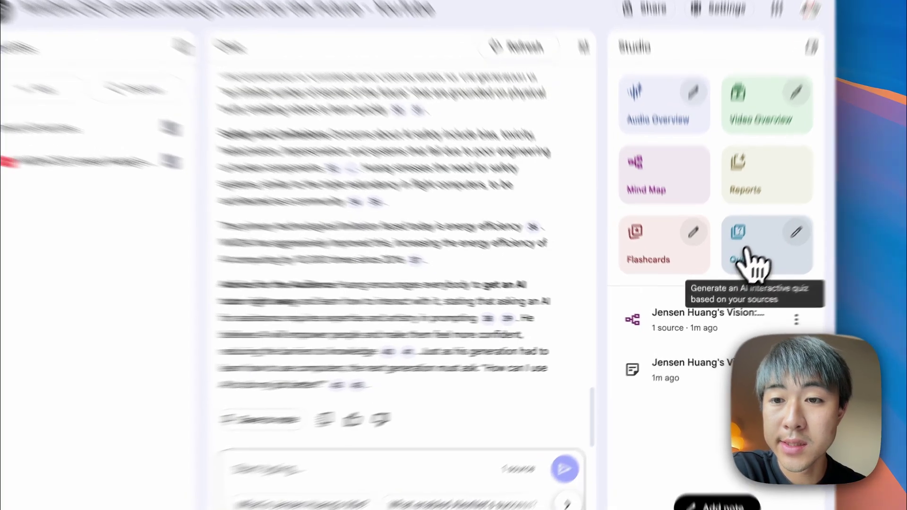
Step: Customize a new quiz with Easy difficulty and More questions
left_click(753, 263)
left_click(776, 251)
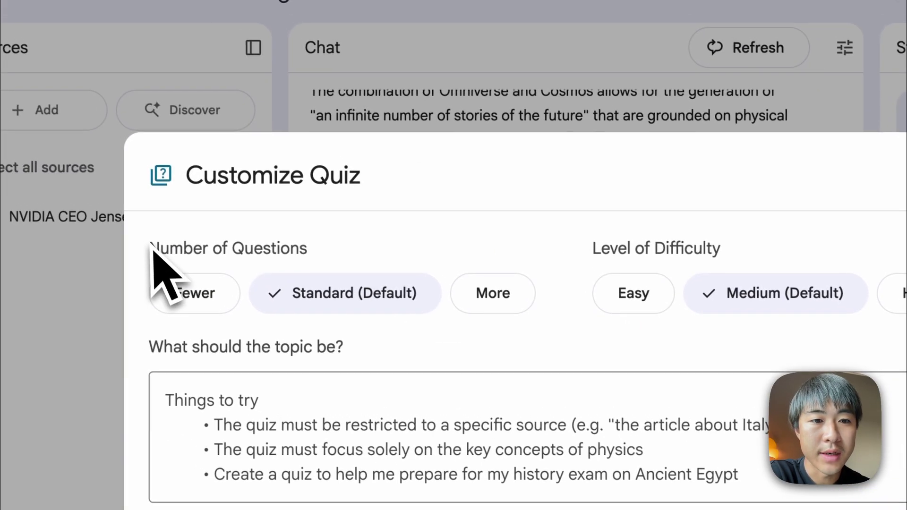
left_click_drag(152, 249, 375, 262)
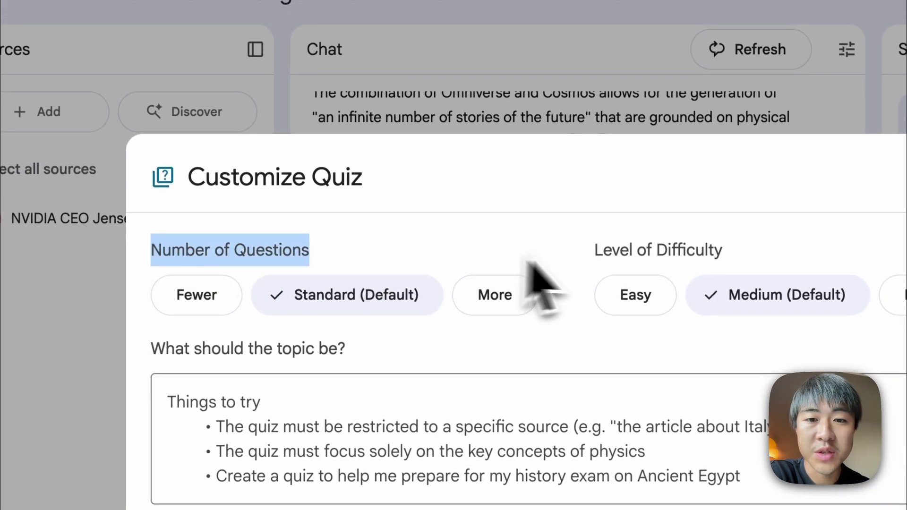
left_click(567, 266)
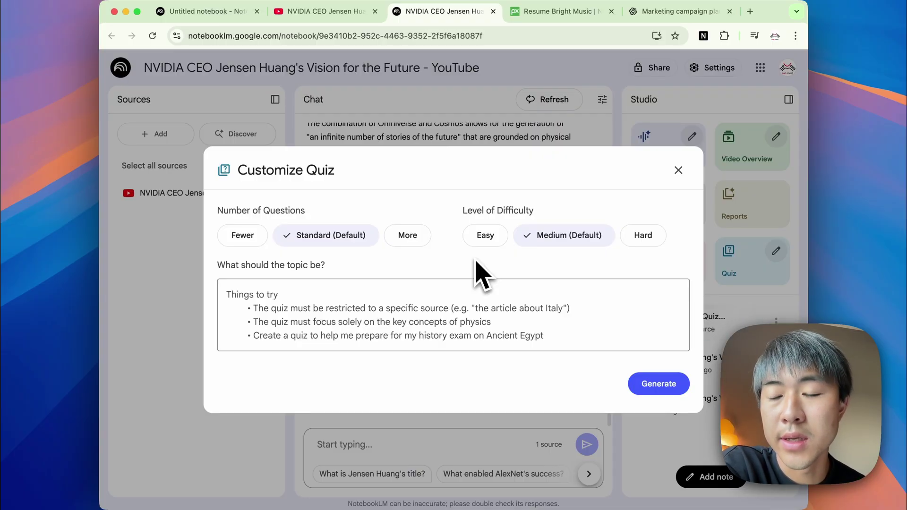
left_click(488, 236)
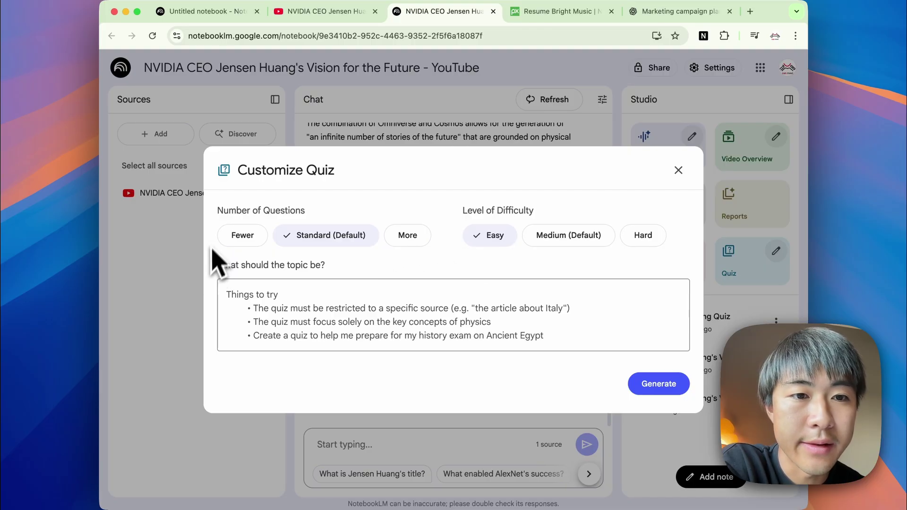
left_click(408, 235)
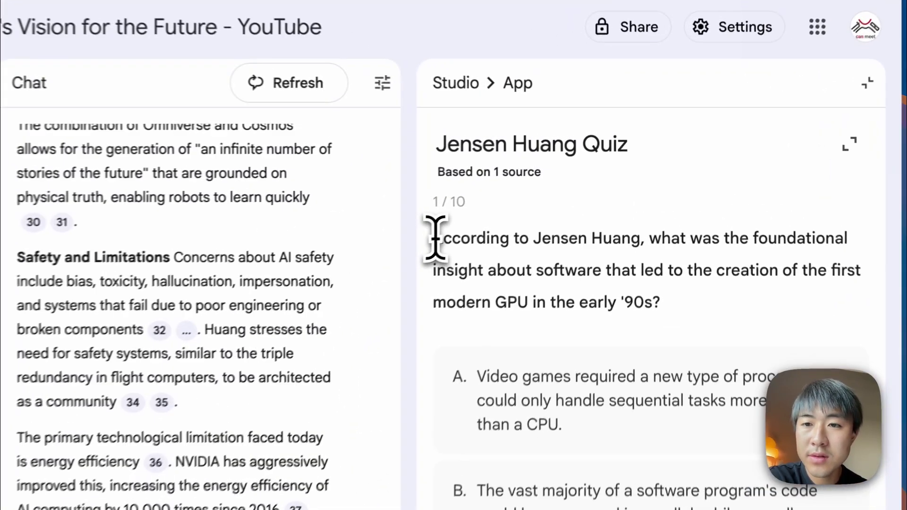
Step: Answer the first question with option A and have chat explain the miss
left_click_drag(542, 188, 694, 189)
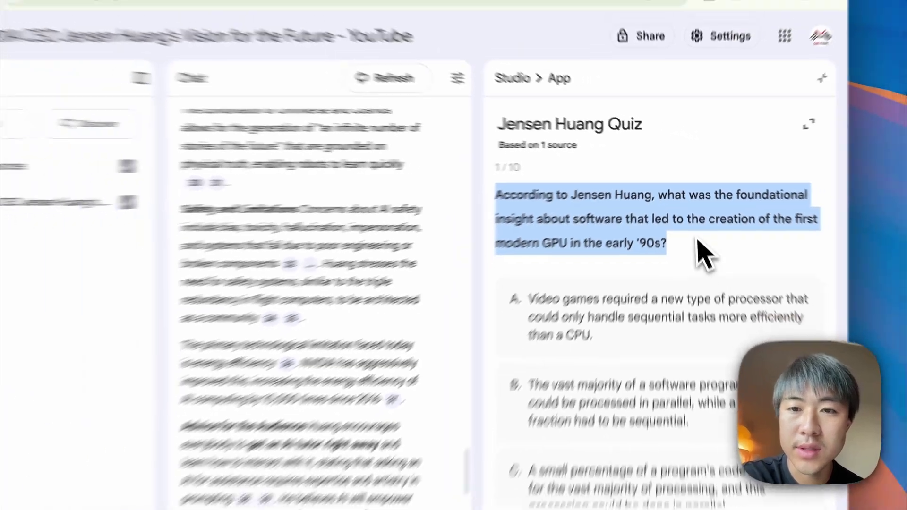
left_click_drag(693, 241, 464, 291)
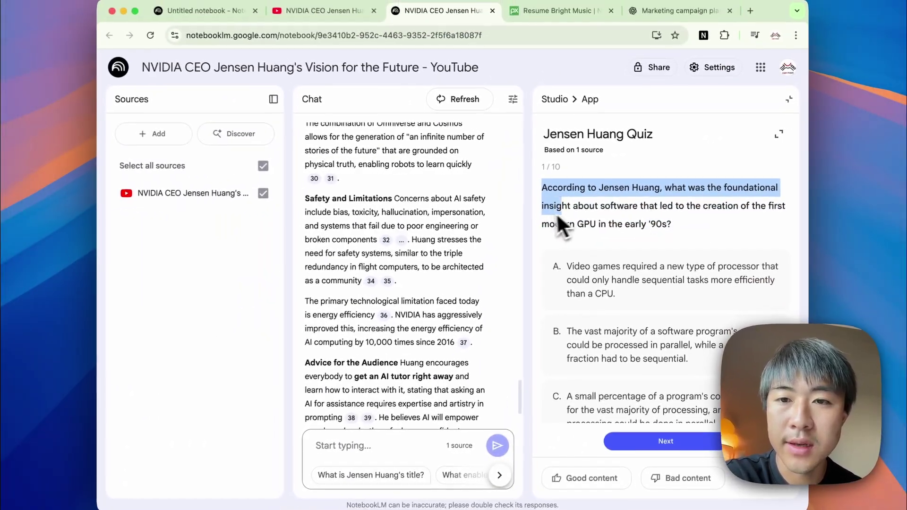
left_click_drag(560, 213, 646, 207)
scroll(696, 228, "down", 3)
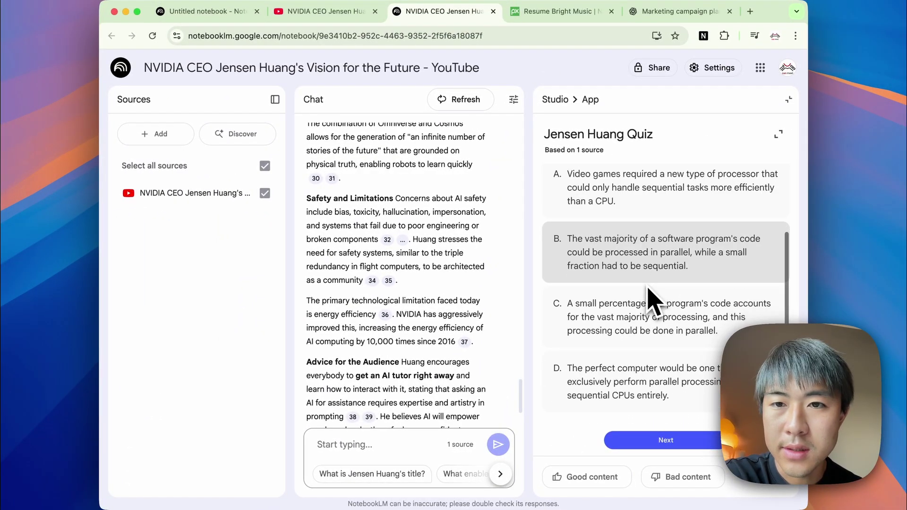
left_click(624, 202)
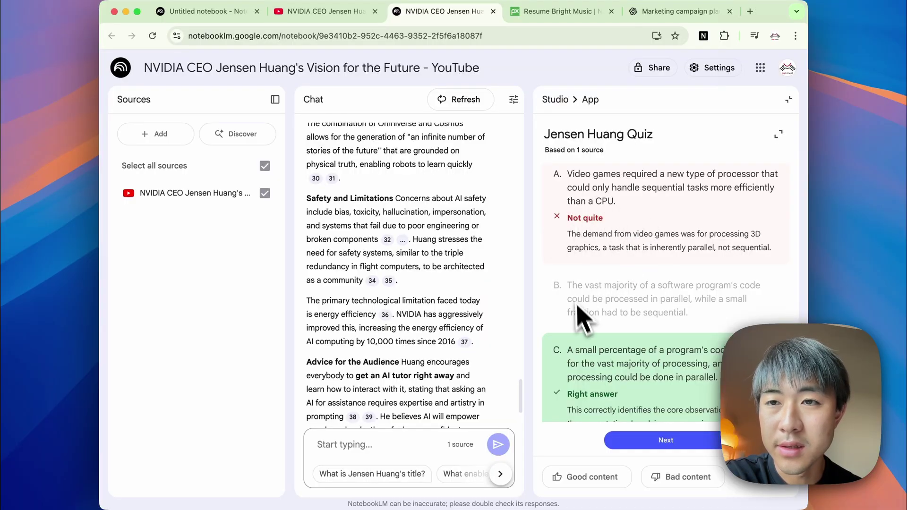
scroll(580, 321, "down", 1)
scroll(580, 320, "up", 2)
scroll(578, 320, "up", 2)
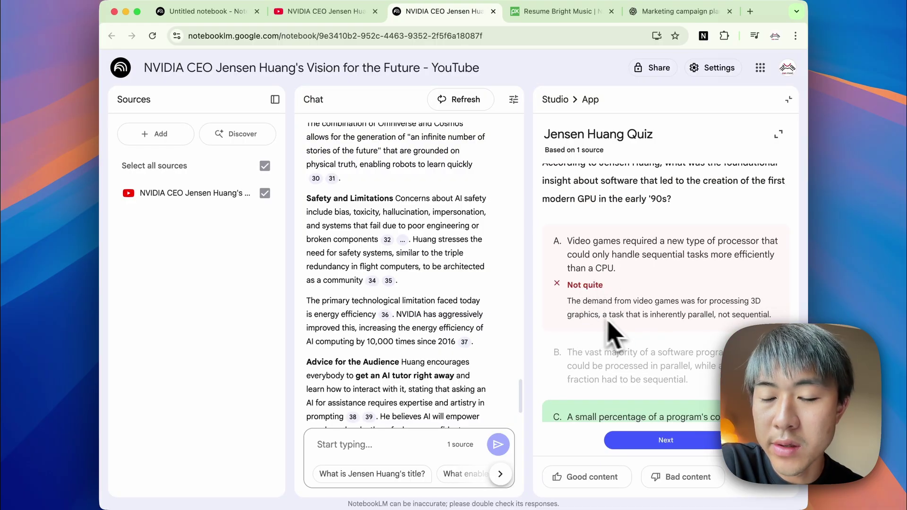
scroll(619, 335, "down", 2)
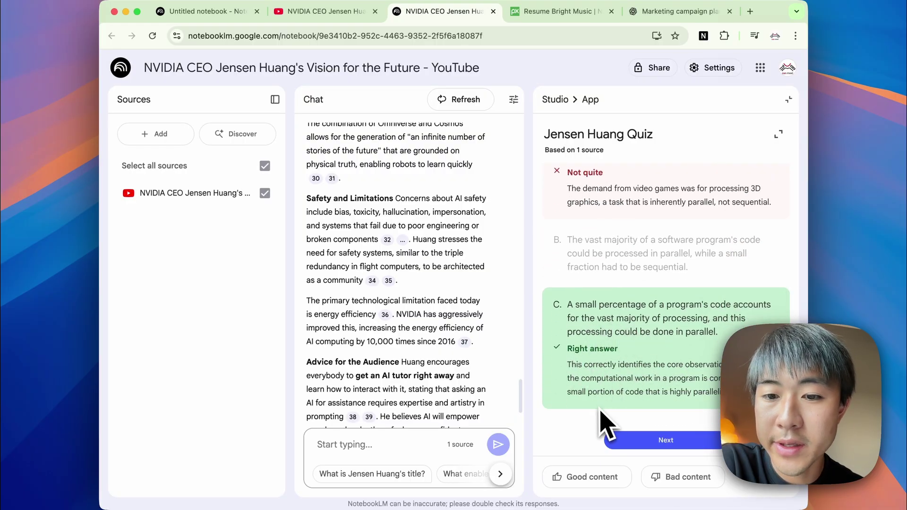
scroll(601, 423, "down", 2)
scroll(588, 319, "up", 4)
scroll(586, 242, "down", 4)
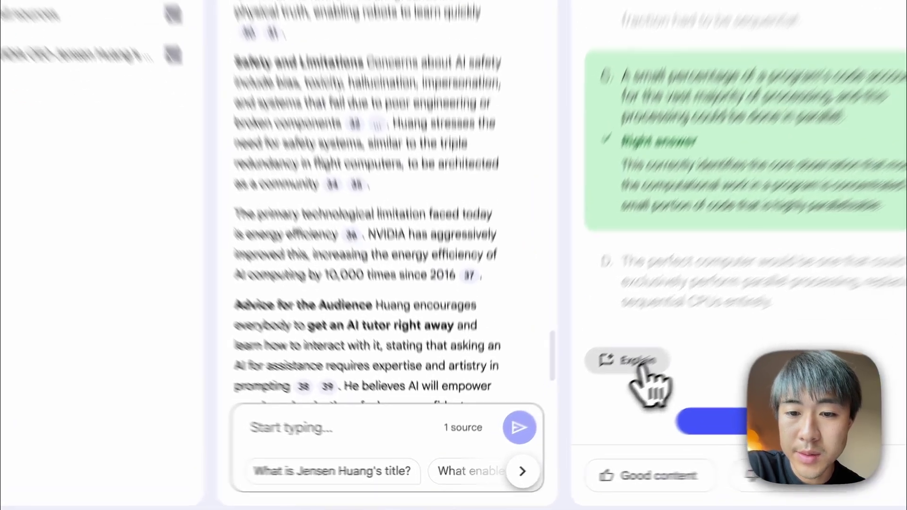
left_click(573, 400)
scroll(457, 346, "down", 3)
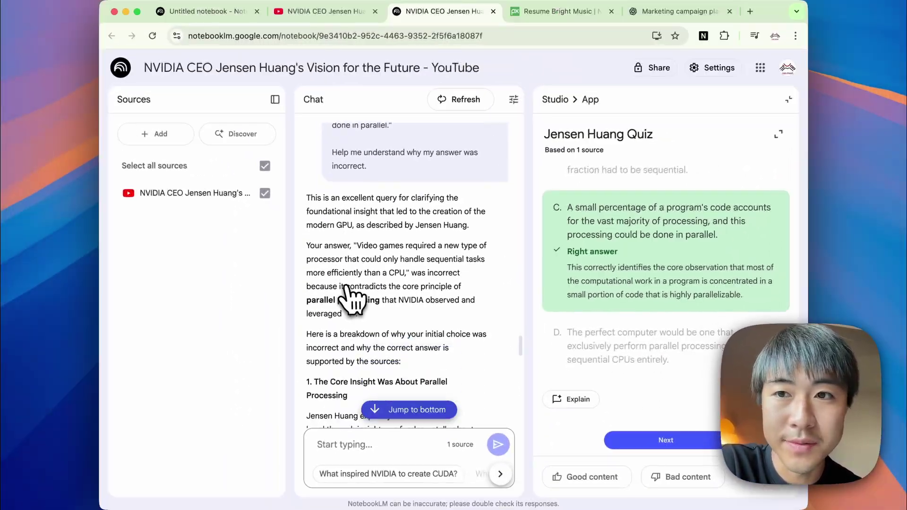
scroll(439, 313, "down", 2)
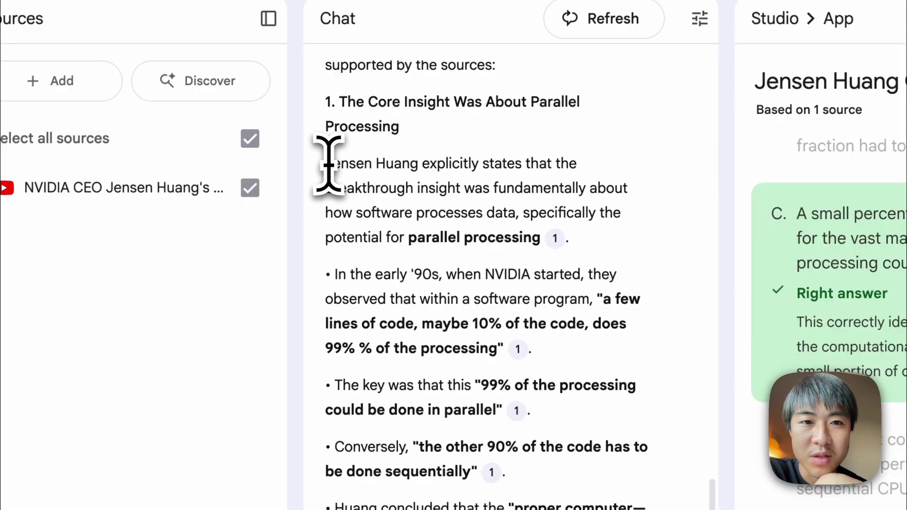
scroll(328, 163, "down", 5)
scroll(329, 159, "down", 5)
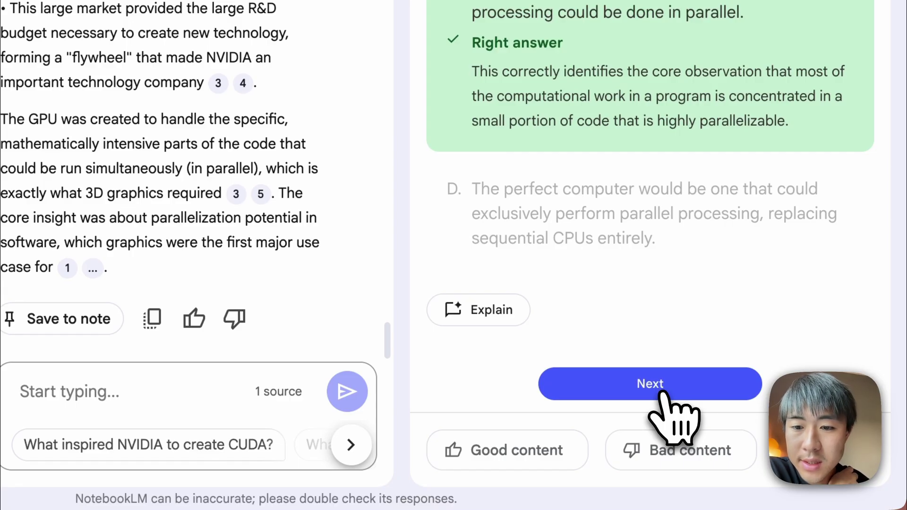
Step: Finish the quiz with a 2-out-of-10 score and step through the answer review
left_click(667, 386)
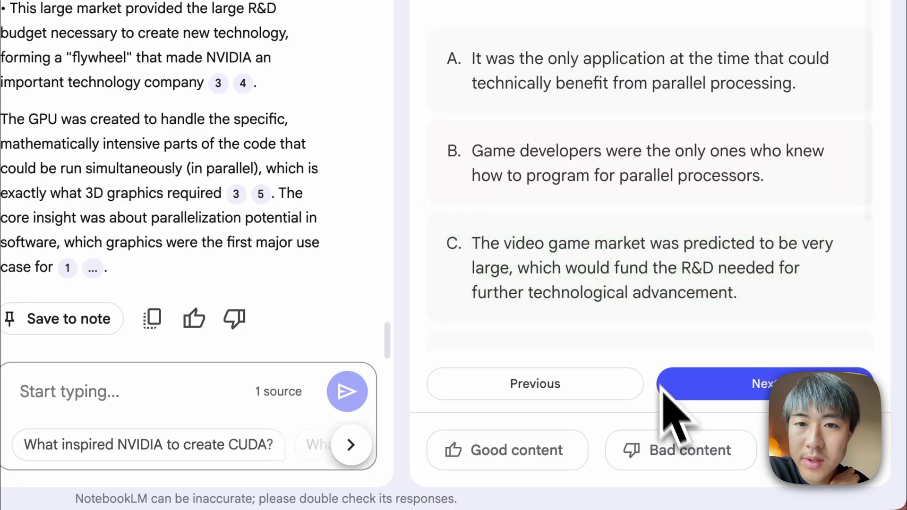
scroll(581, 238, "down", 2)
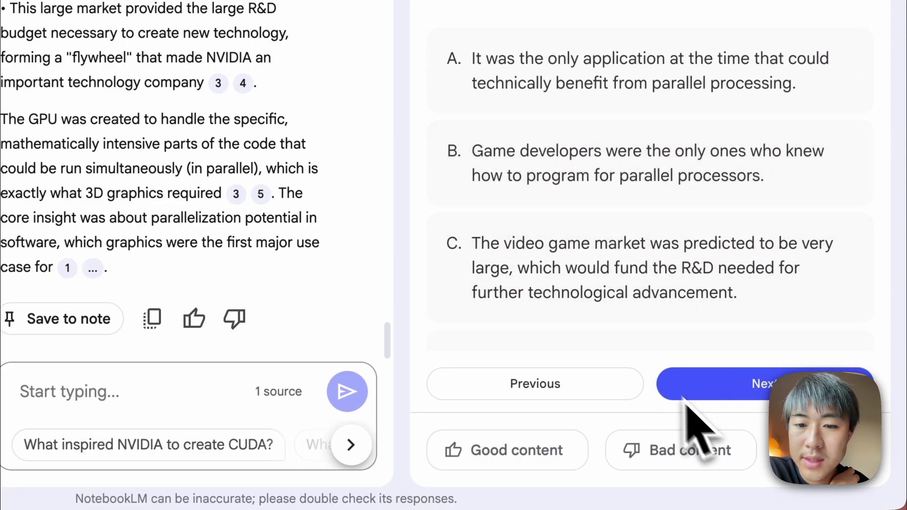
left_click(685, 391)
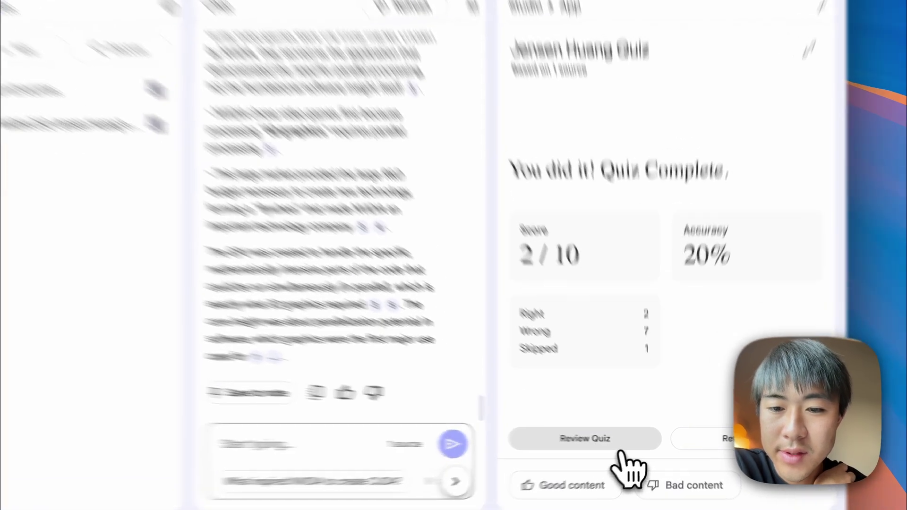
left_click(602, 440)
scroll(587, 304, "down", 1)
scroll(588, 303, "down", 4)
scroll(588, 304, "up", 2)
left_click(642, 435)
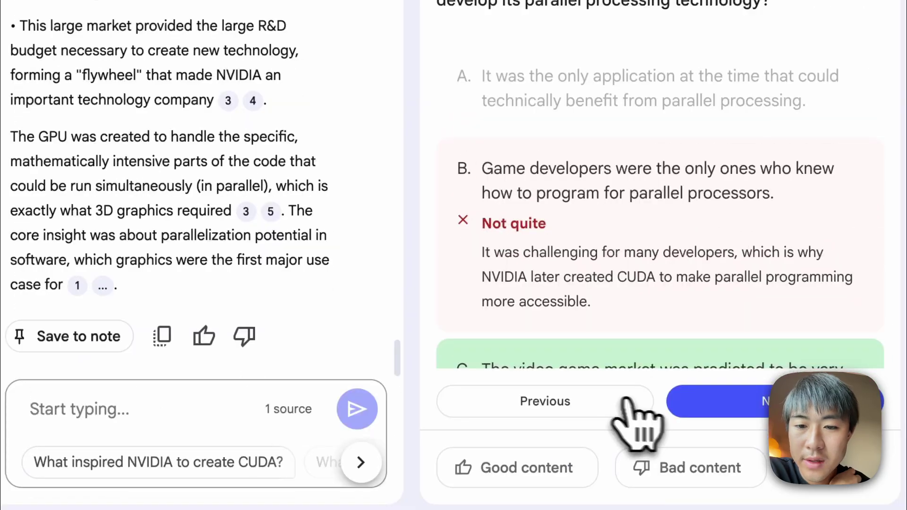
left_click(702, 410)
left_click(701, 409)
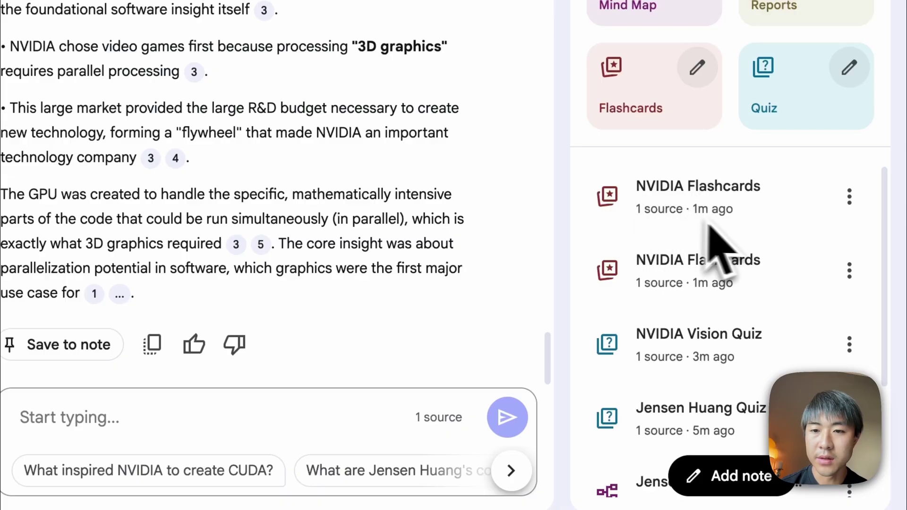
Step: Open the first NVIDIA Flashcards set, flip a card, and request its explanation
left_click(720, 217)
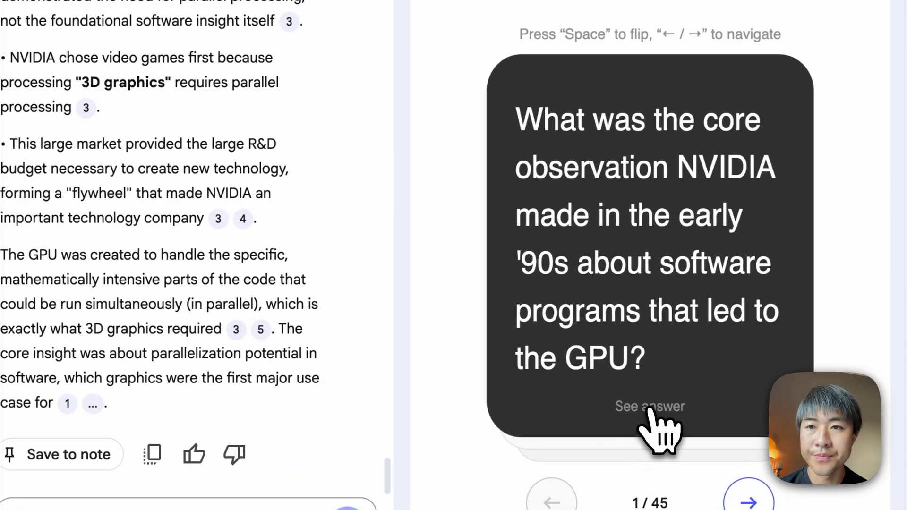
left_click(650, 410)
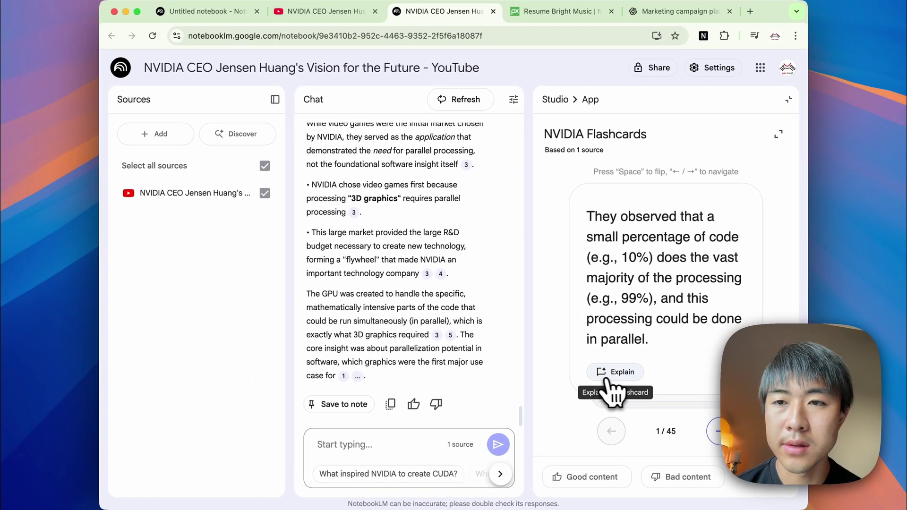
left_click(620, 372)
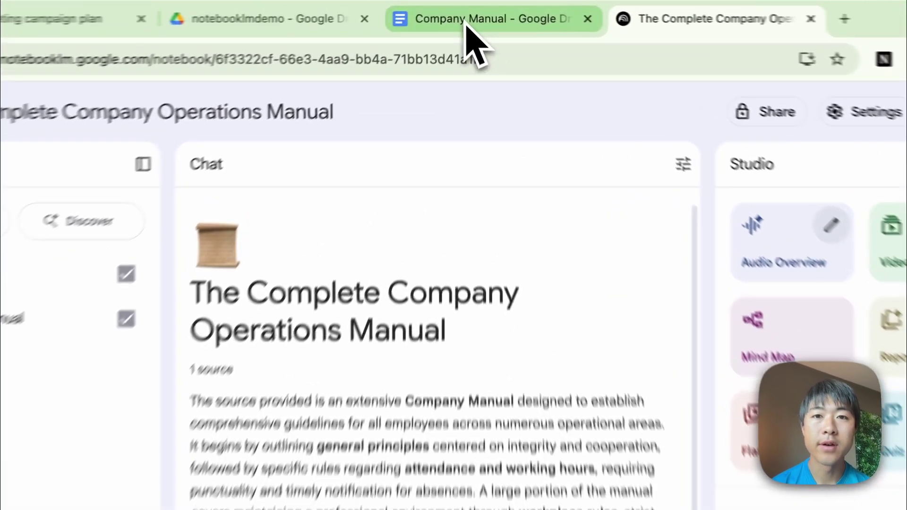
left_click(473, 12)
scroll(376, 425, "down", 5)
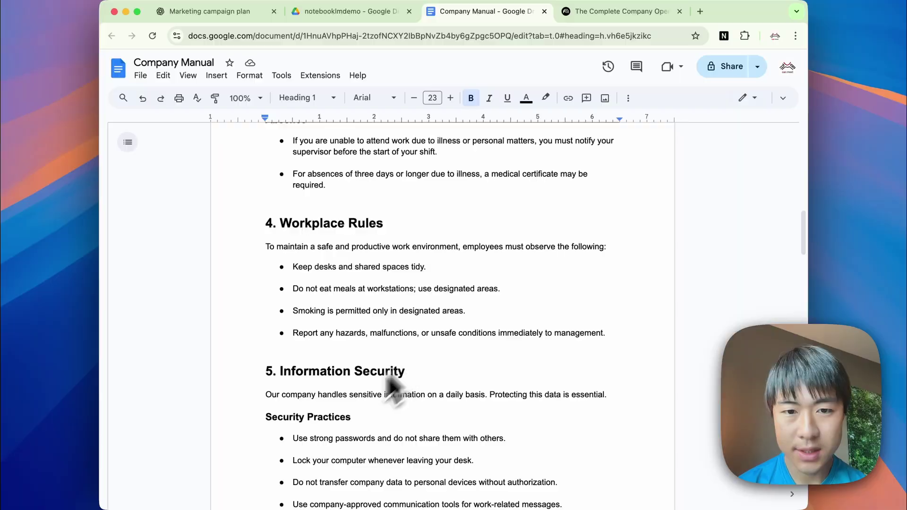
scroll(375, 426, "down", 3)
scroll(379, 429, "down", 10)
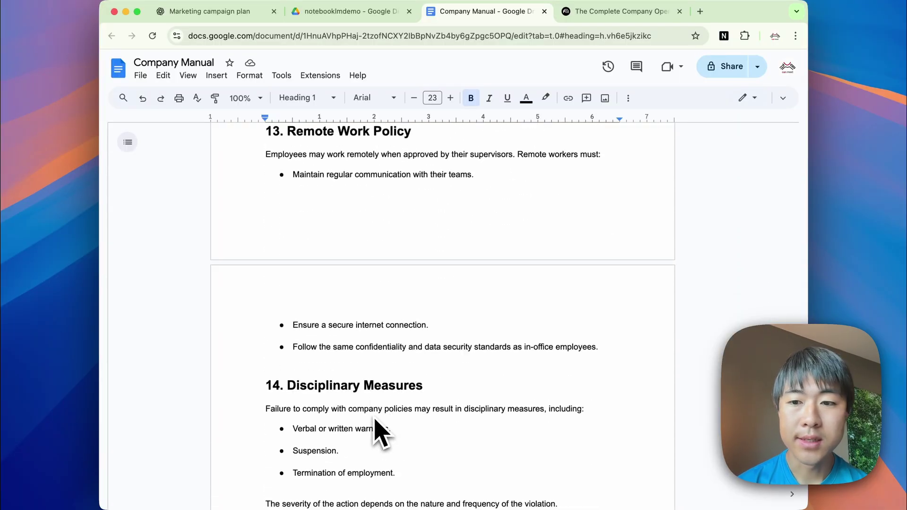
scroll(379, 422, "up", 20)
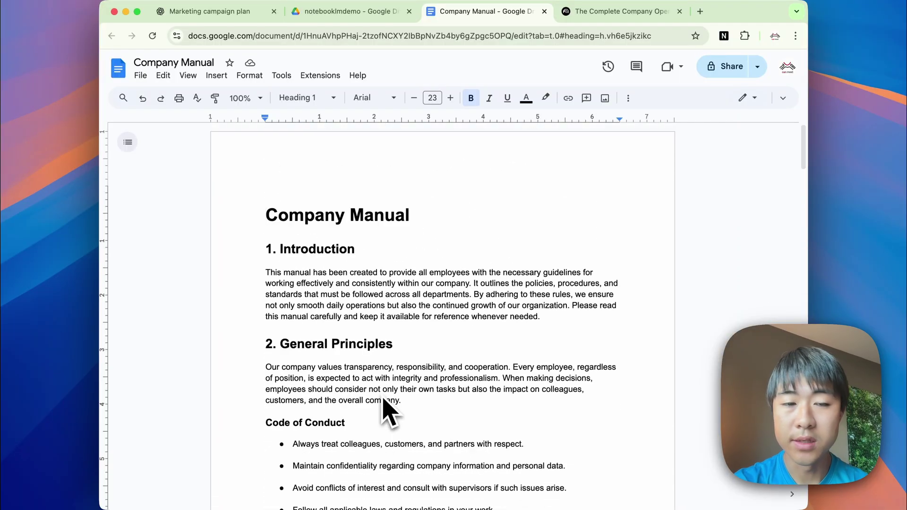
scroll(386, 410, "down", 10)
scroll(386, 409, "down", 6)
scroll(386, 410, "up", 16)
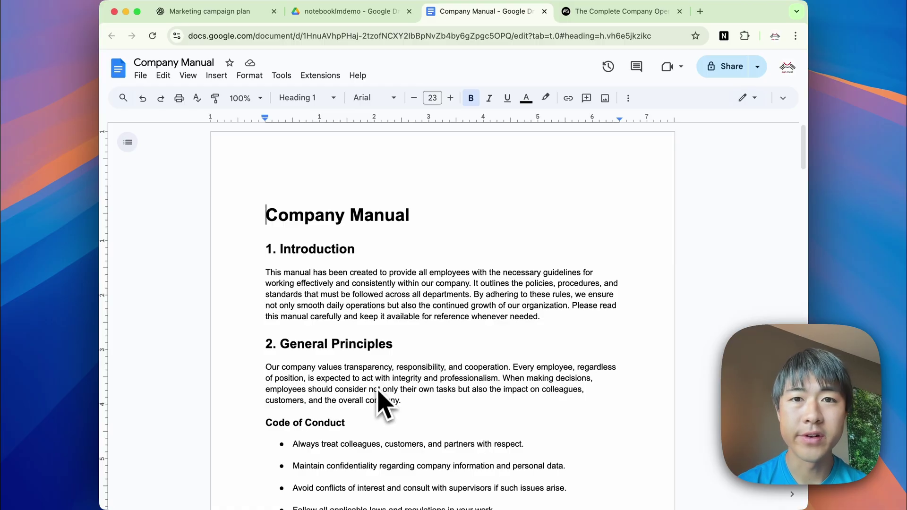
key("ctrl+Tab")
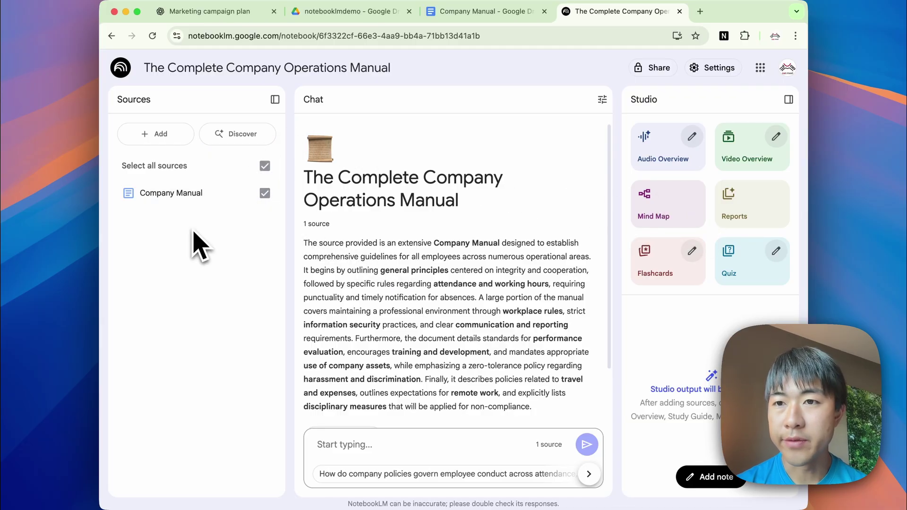
key("ctrl+shift+Tab")
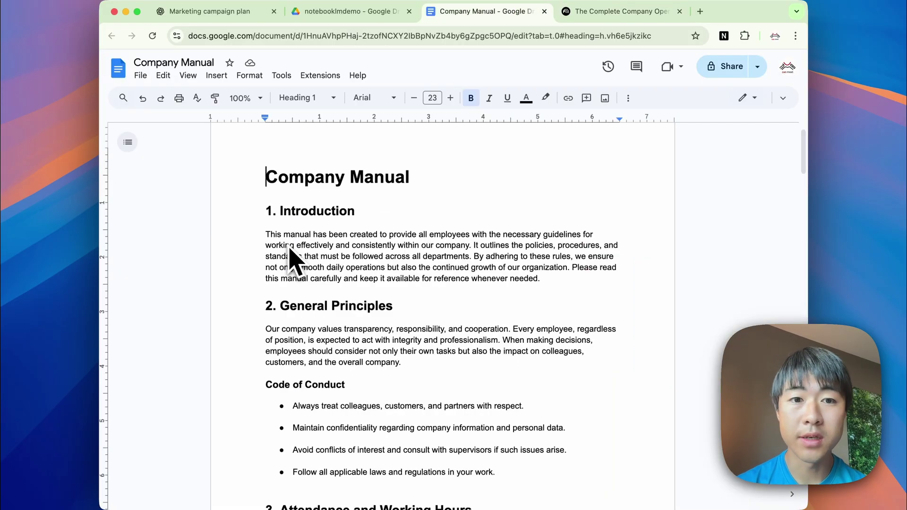
scroll(411, 311, "down", 2)
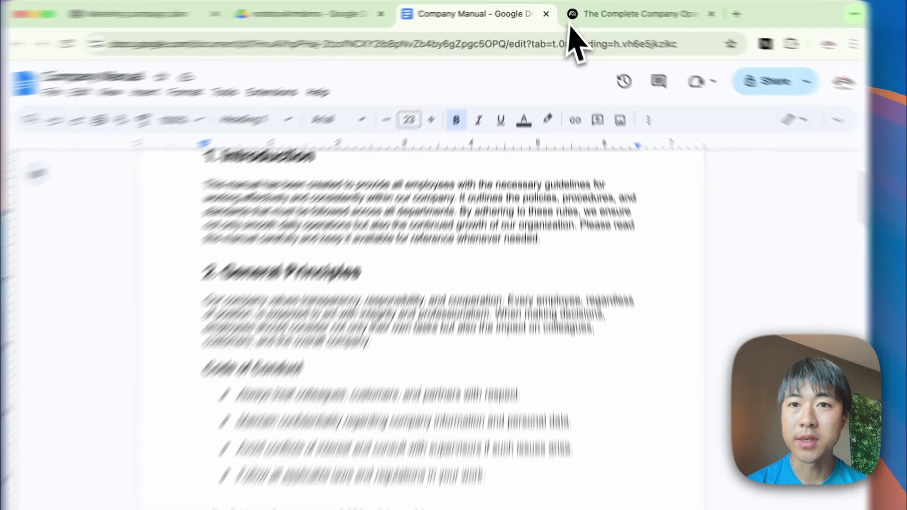
left_click(582, 12)
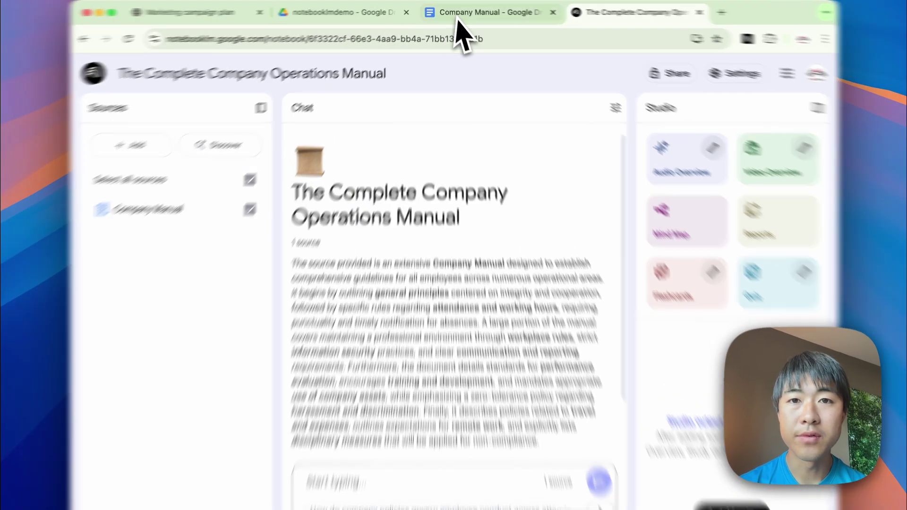
left_click(454, 11)
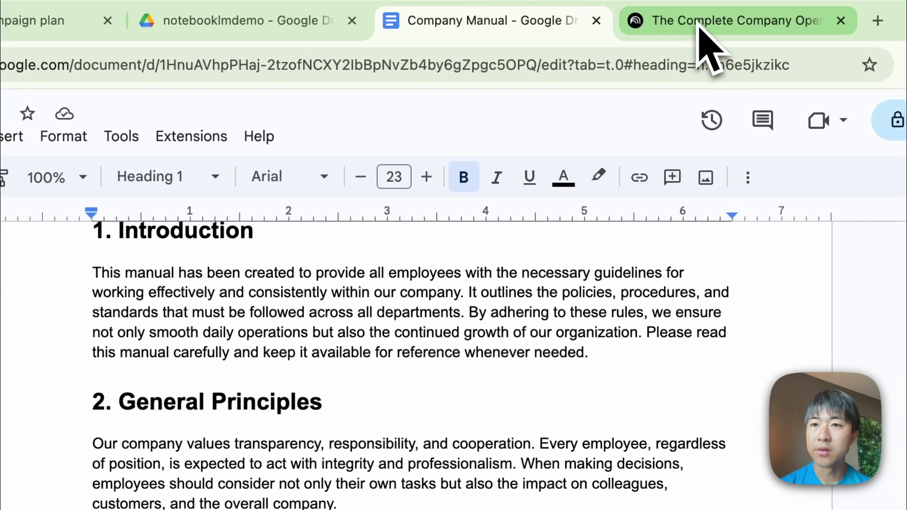
left_click(701, 29)
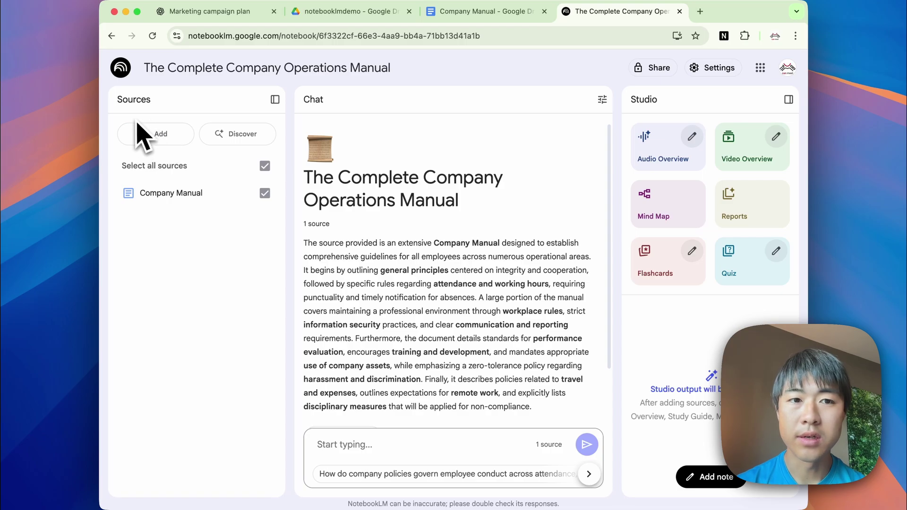
Step: Remove the Code of Conduct bullet about following laws and regulations from the Company Manual
left_click(485, 12)
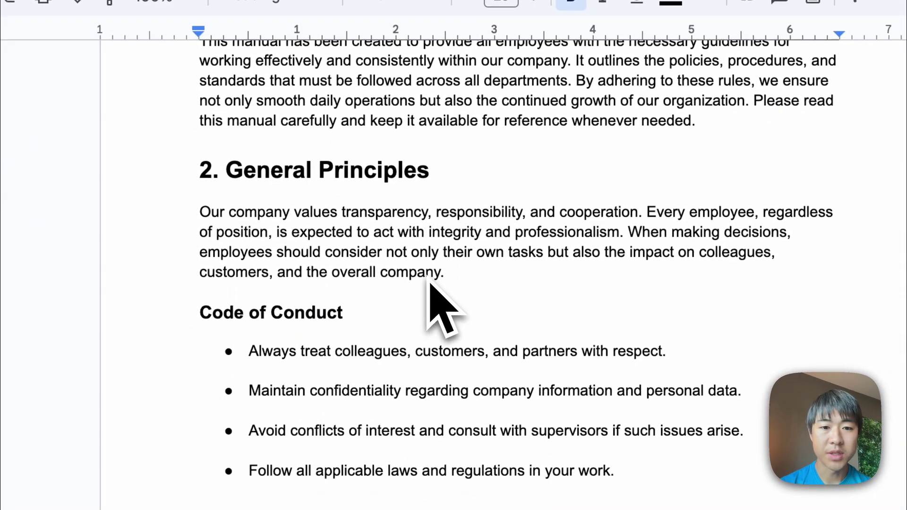
scroll(428, 284, "down", 1)
scroll(461, 434, "up", 2)
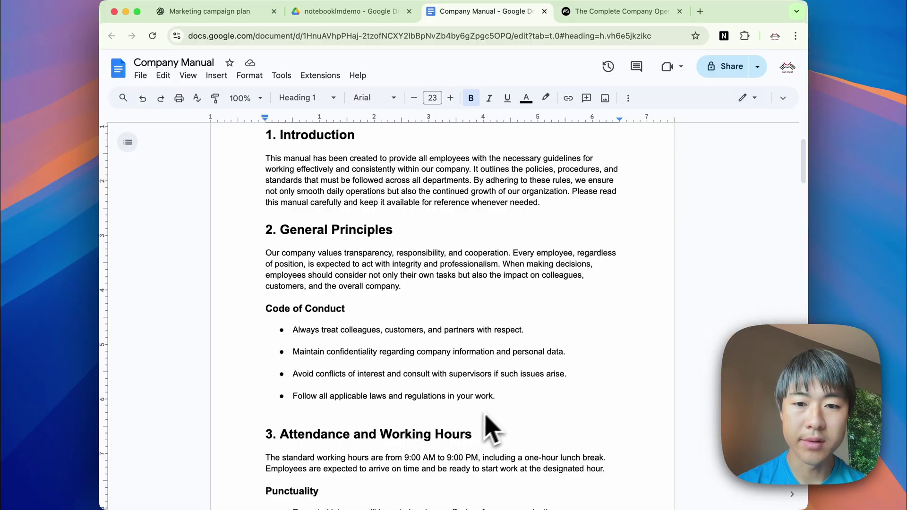
left_click_drag(495, 396, 212, 396)
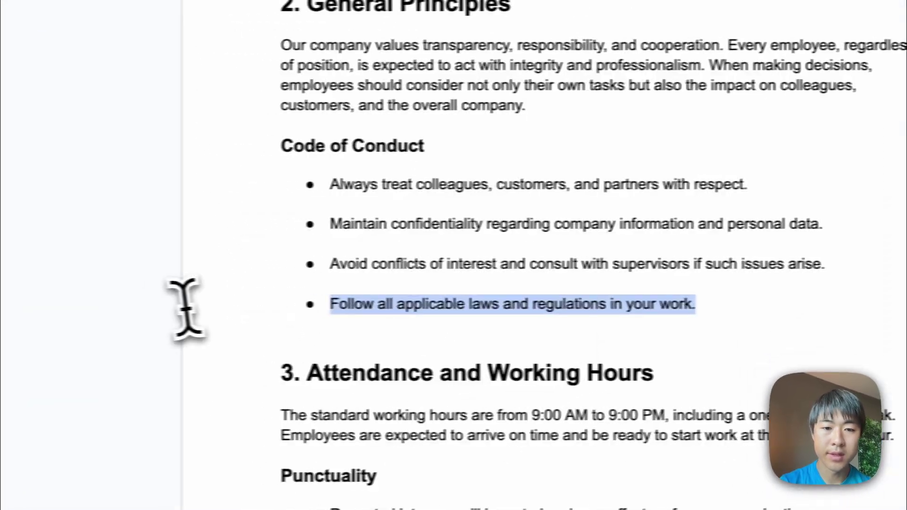
key("BackSpace")
key("BackSpace")
key("BackSpace")
key("BackSpace")
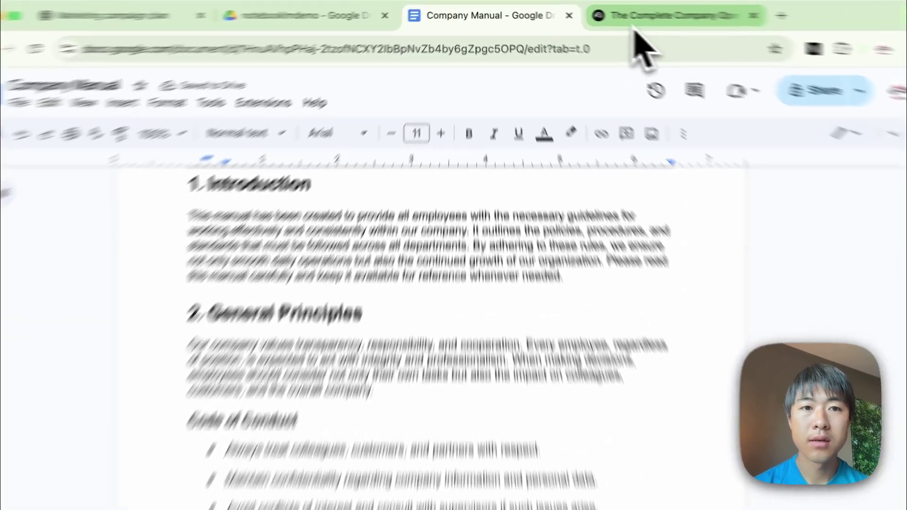
left_click(617, 11)
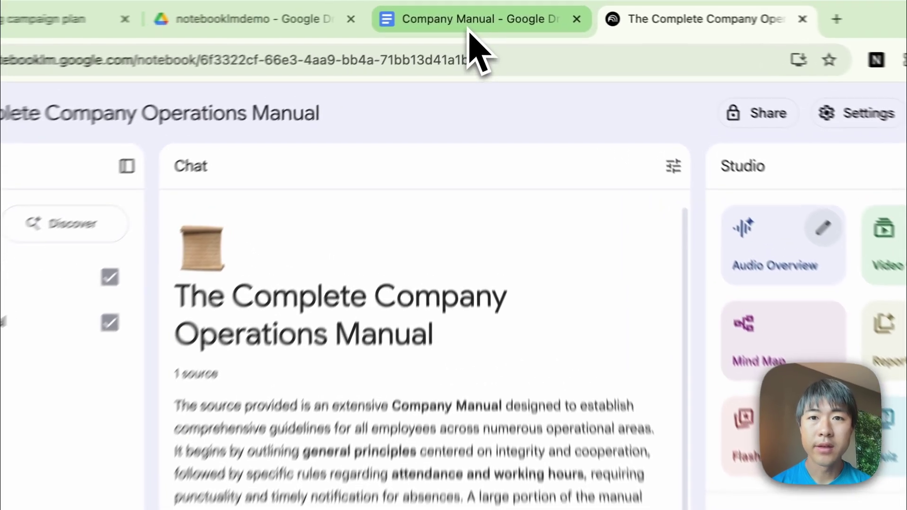
left_click(469, 31)
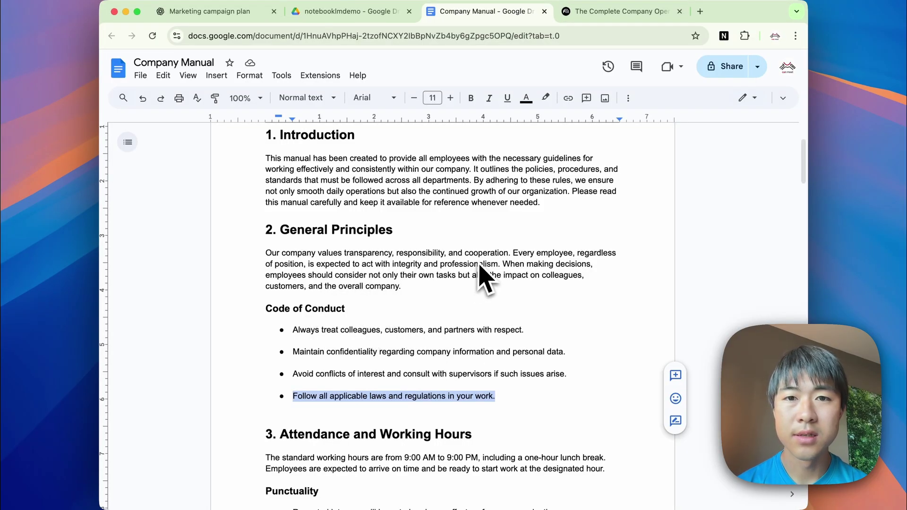
left_click(618, 12)
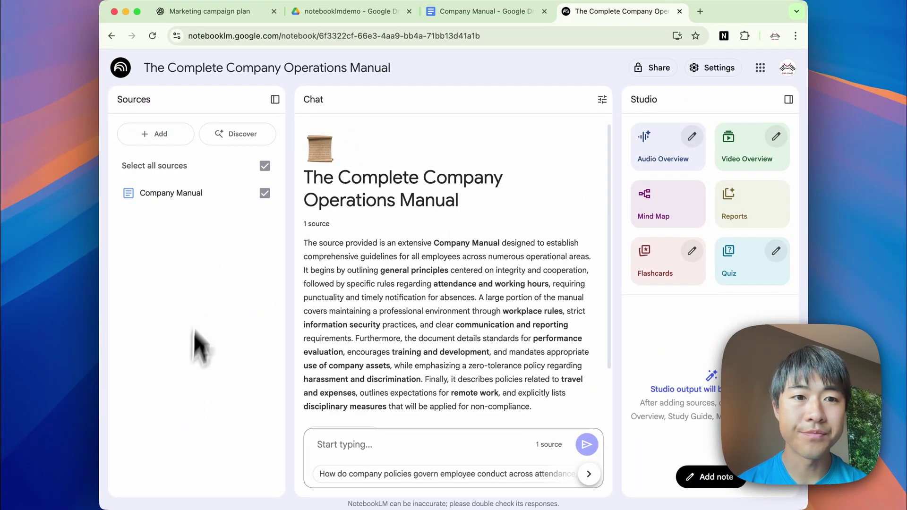
Step: Sync the Company Manual source with its updated Google Drive version
left_click(171, 193)
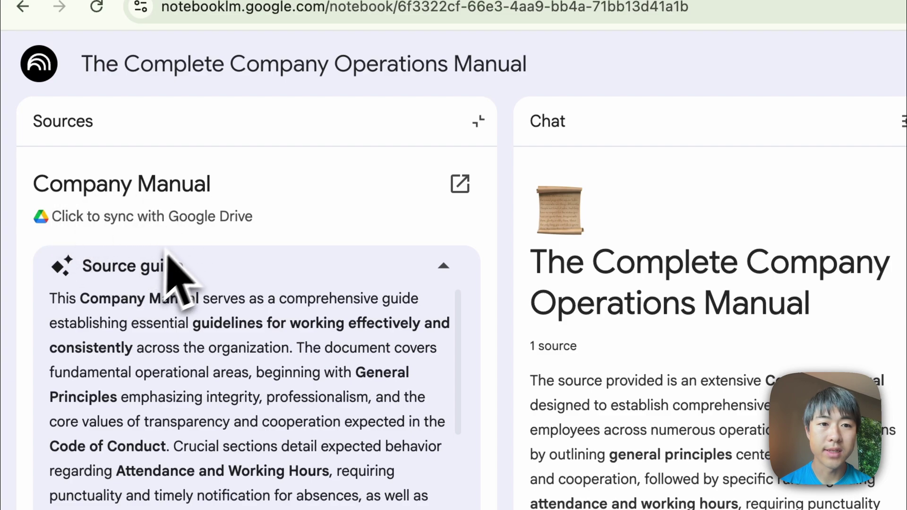
left_click(165, 221)
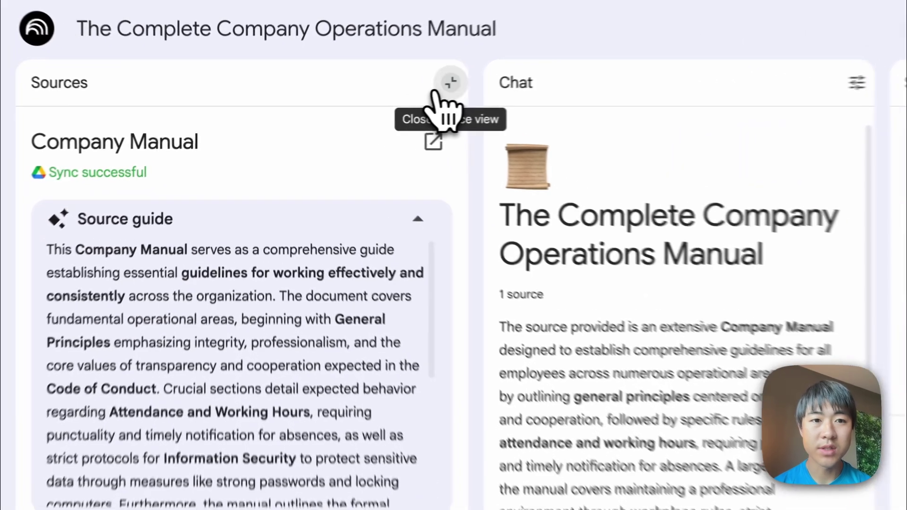
left_click(362, 101)
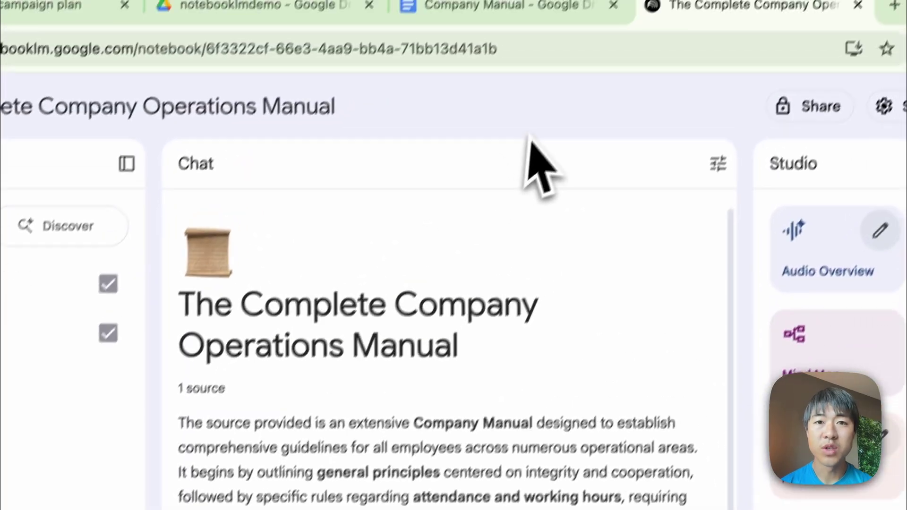
left_click(487, 5)
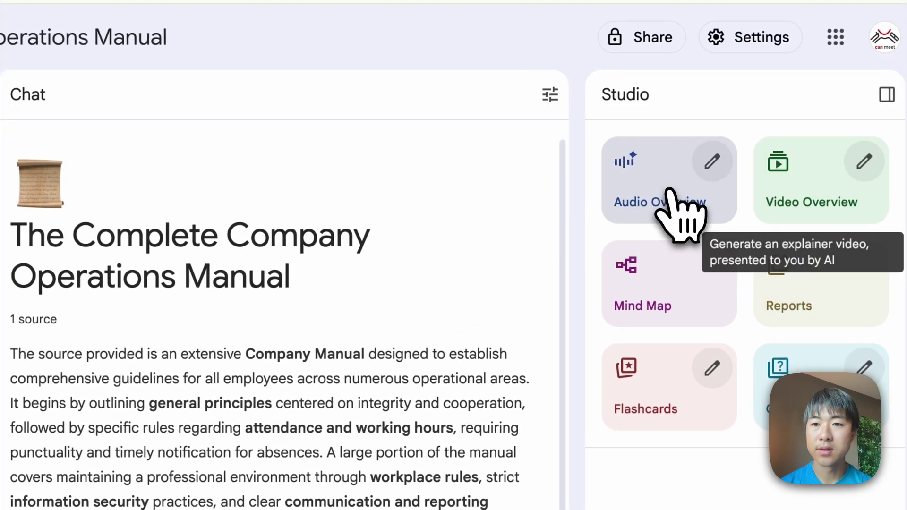
Step: Start an Audio Overview from the Studio panel for the operations manual
left_click(669, 189)
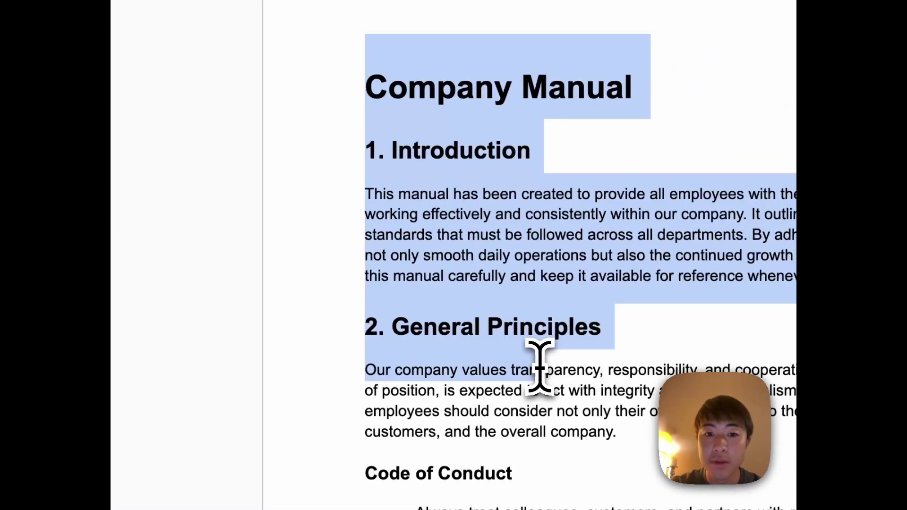
Step: Select the Company Manual text from the title into General Principles, then deselect it
left_click(375, 132)
mouse_move(366, 89)
left_mouse_down()
mouse_move(471, 244)
mouse_move(511, 428)
left_mouse_up()
left_click(580, 91)
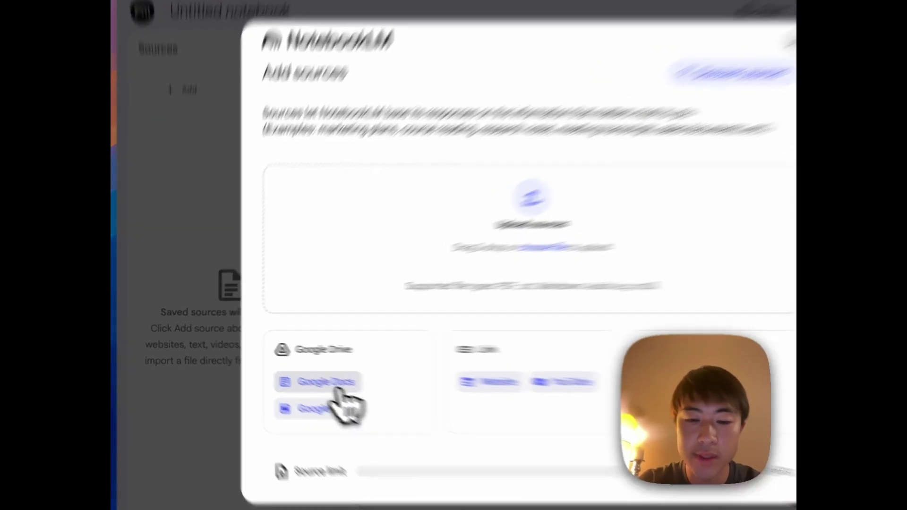
Step: Choose Google Docs as the source type in the Add sources dialog
left_click(304, 380)
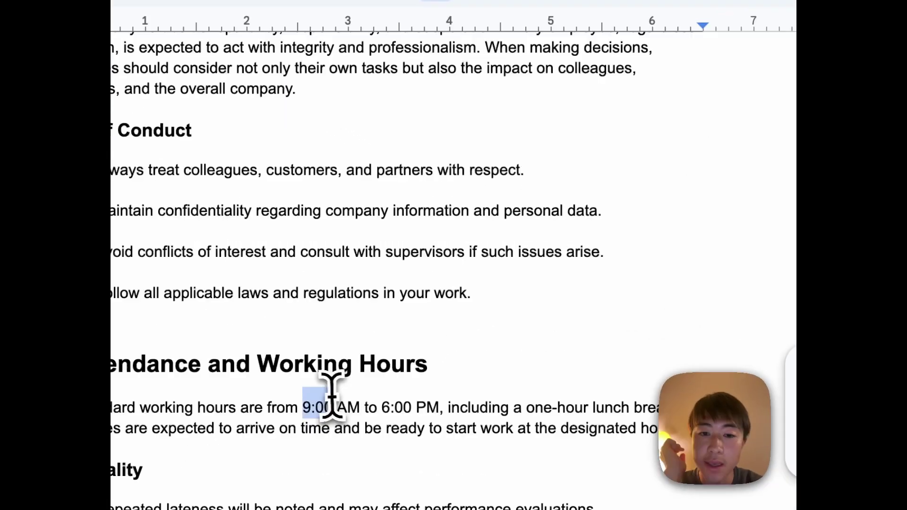
Step: Highlight the 9:00 working-hours start time, then switch to The Guiding Principles notebook
left_click_drag(408, 321, 476, 320)
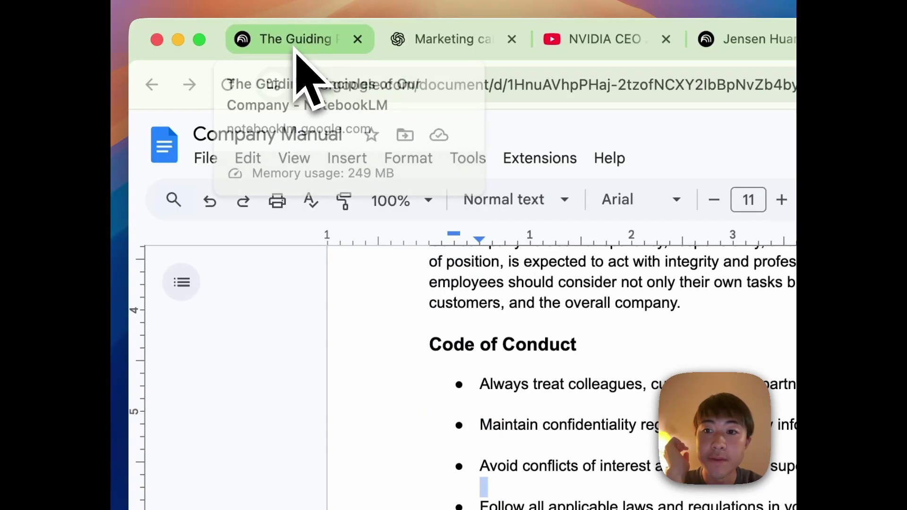
left_click(296, 57)
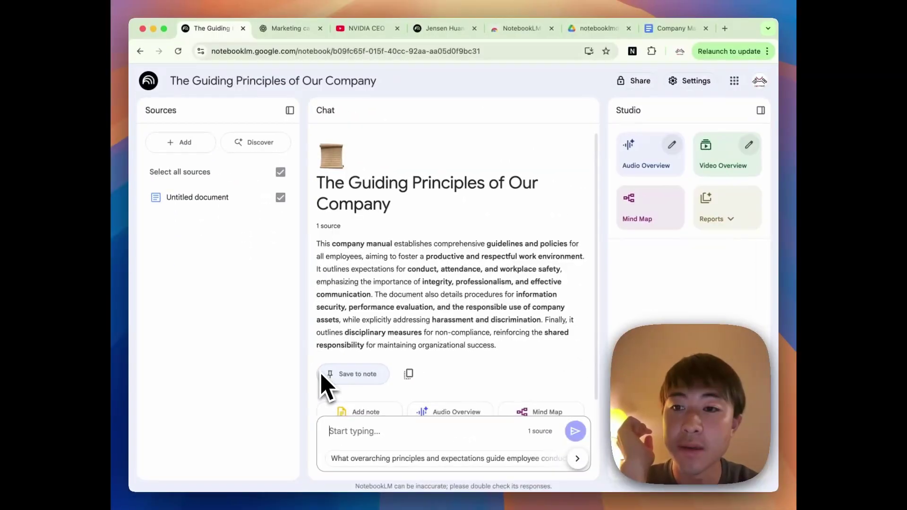